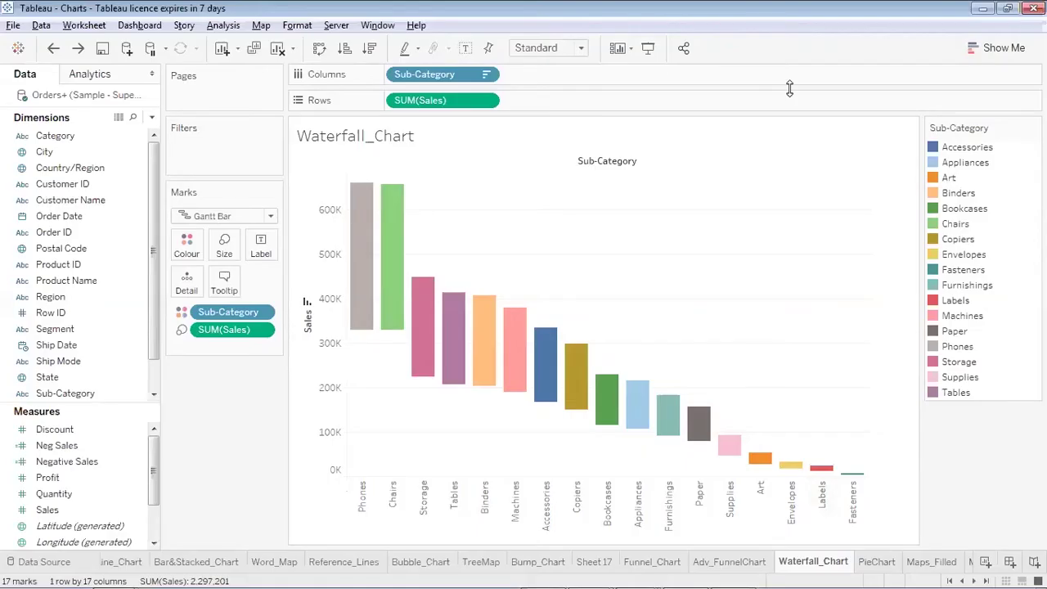
Switch from the Waterfall_Chart sheet to the PieChart sheet.
left_click(875, 563)
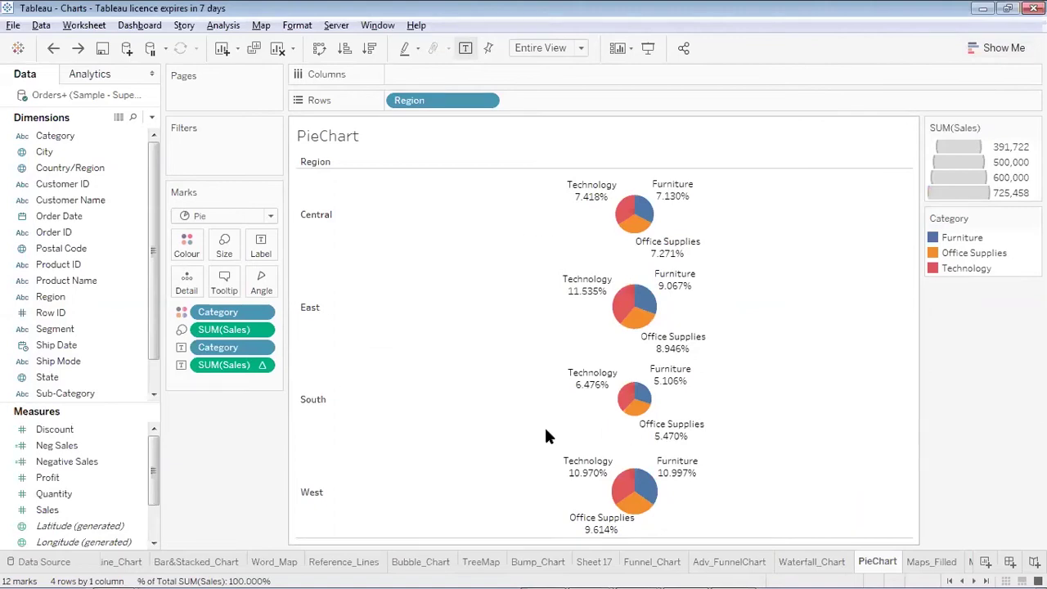
Clear the PieChart sheet and build a text table of summed Profit by Region.
left_click(278, 50)
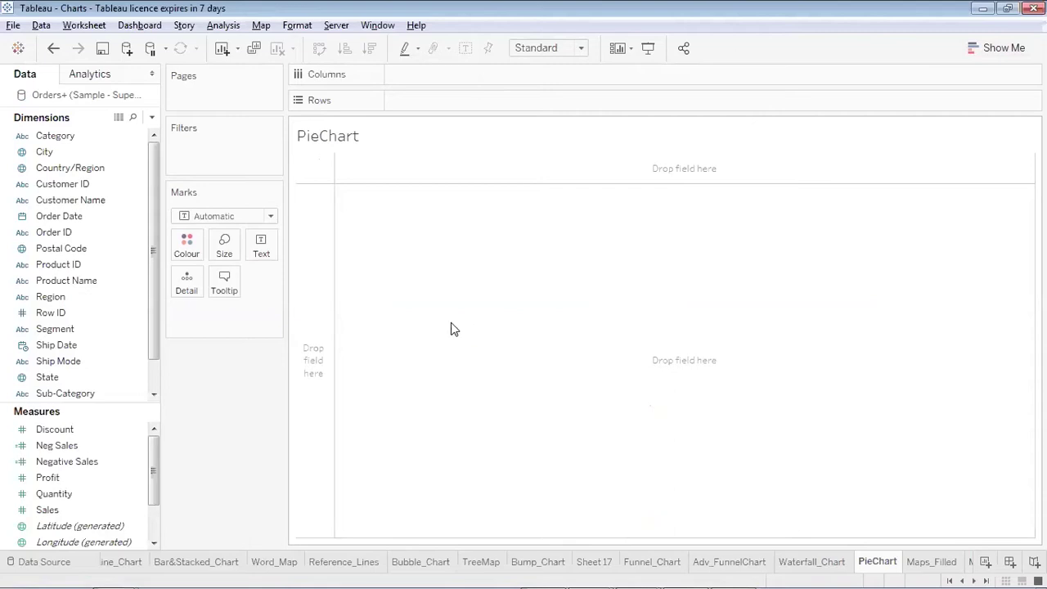
left_click(137, 429)
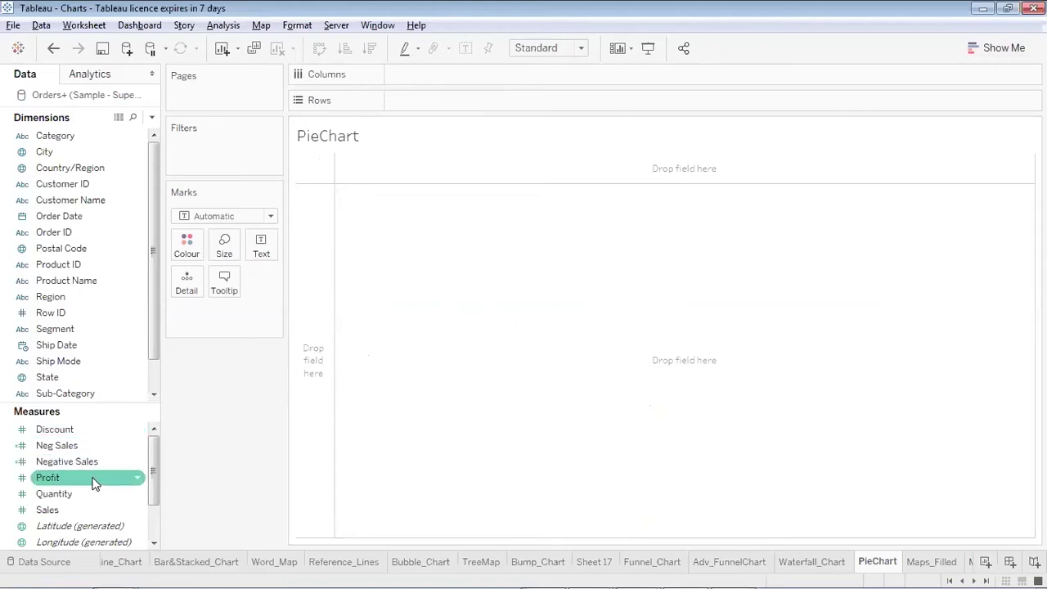
mouse_move(72, 479)
left_mouse_down()
mouse_move(444, 106)
mouse_move(449, 182)
left_mouse_up()
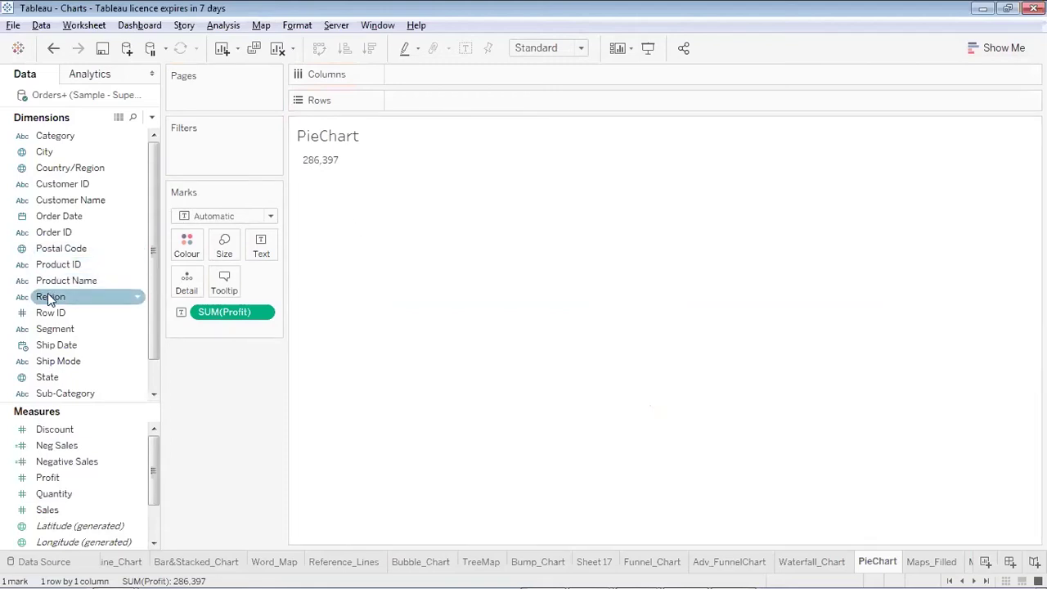
left_click_drag(53, 296, 311, 163)
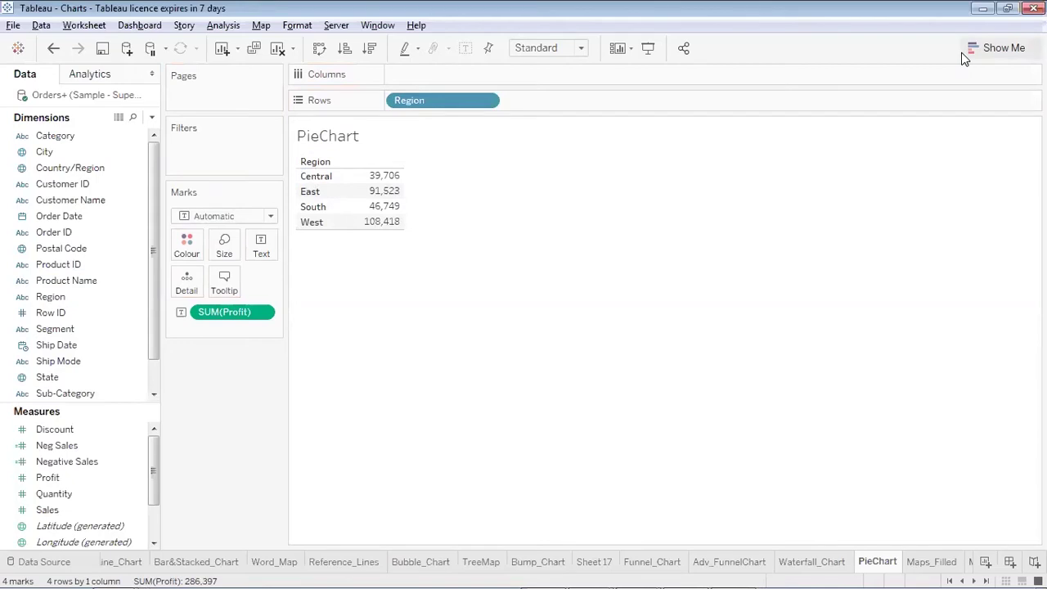
left_click(992, 48)
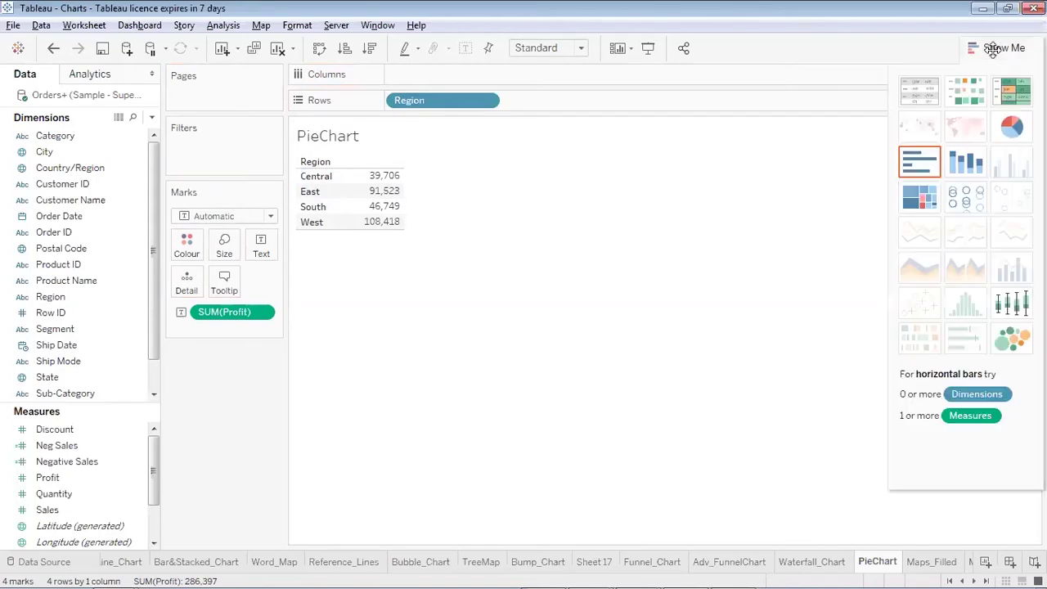
Turn the profit-by-region table into one pie chart fitted to Entire View.
left_click(1012, 126)
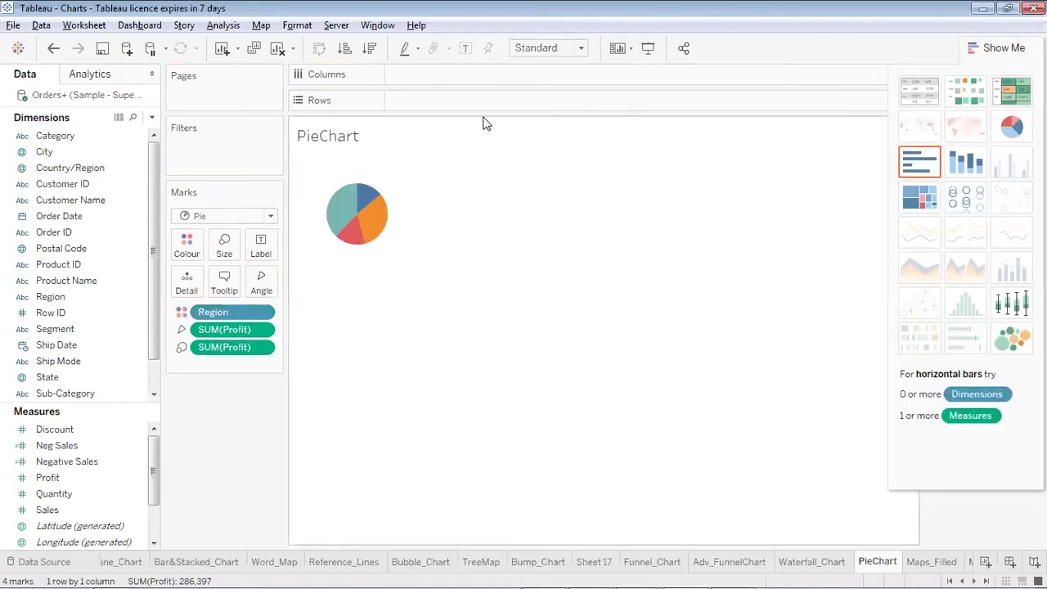
left_click(586, 47)
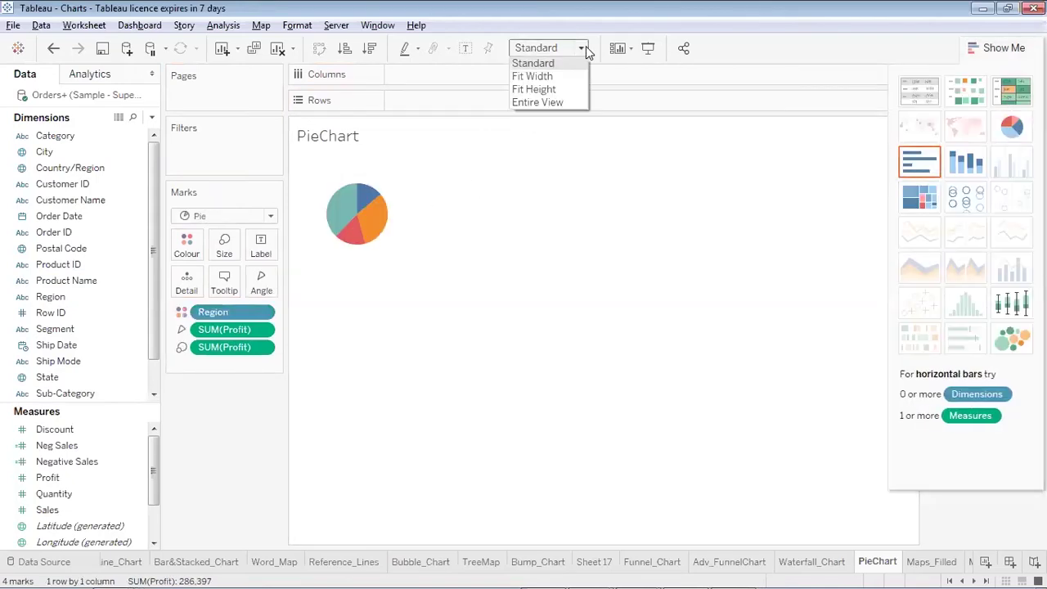
left_click(560, 109)
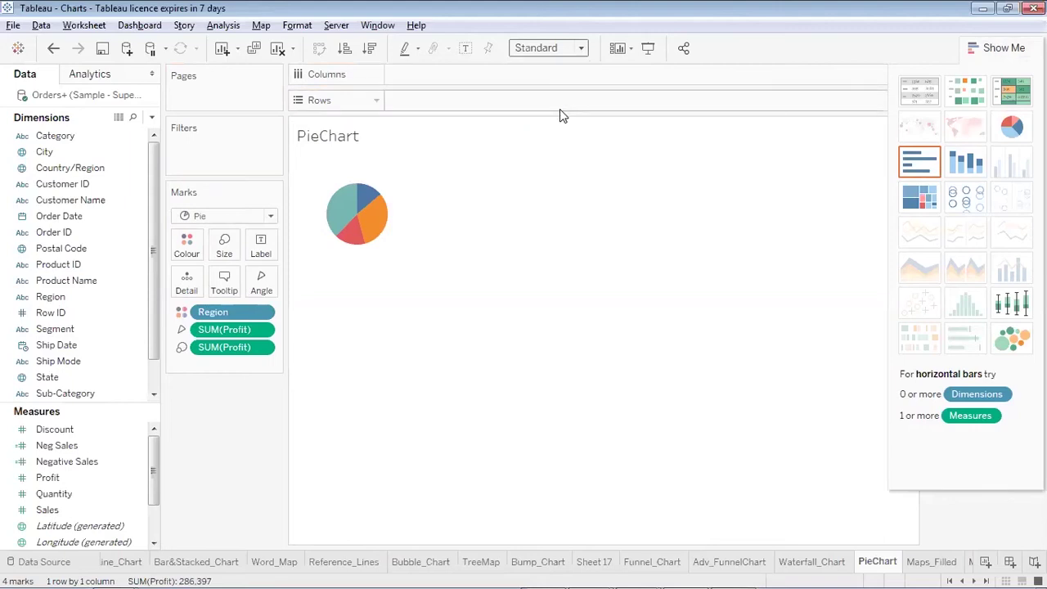
left_click(999, 51)
mouse_move(555, 317)
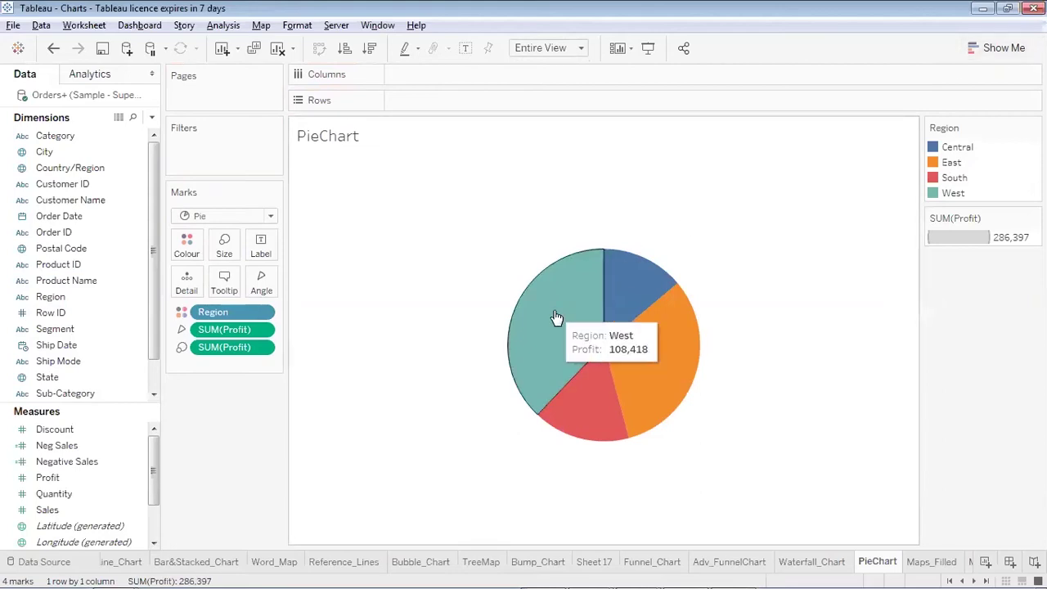
mouse_move(632, 312)
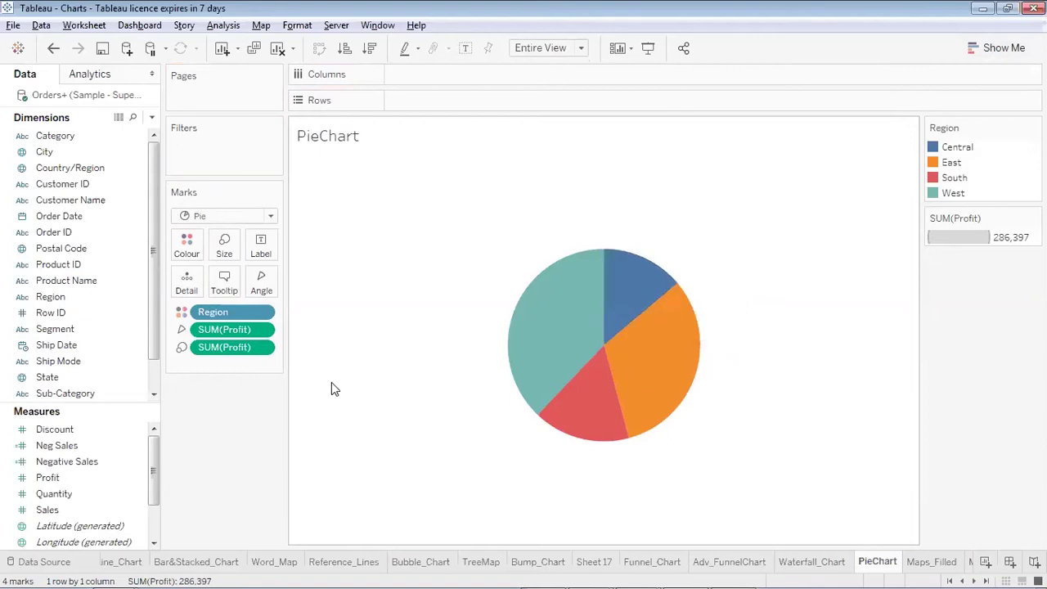
Label each pie slice with its Region name and Profit value, e.g. West 108,418.
left_click(89, 297)
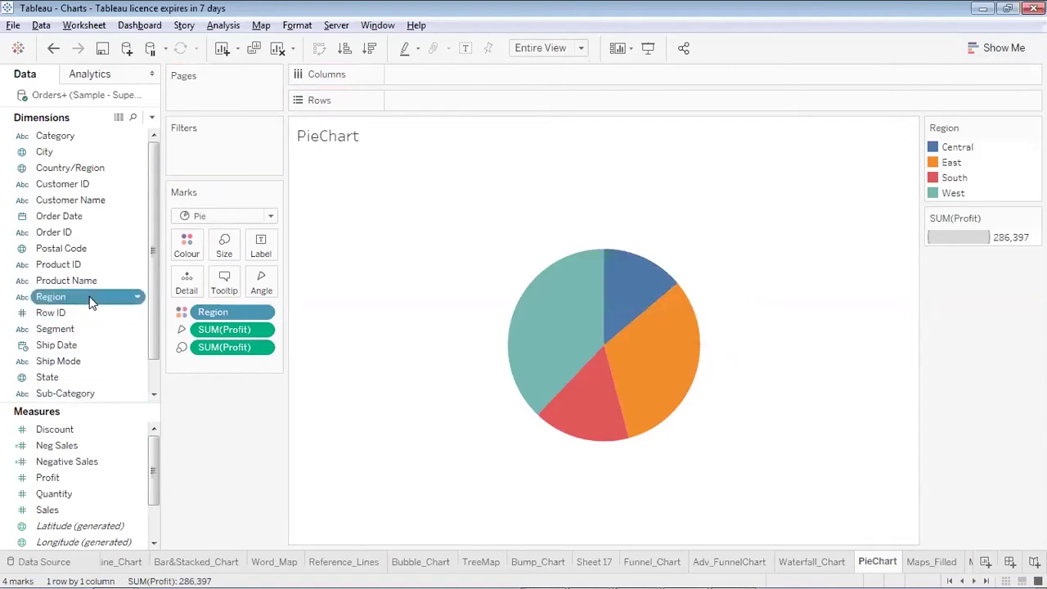
left_click_drag(91, 302, 263, 247)
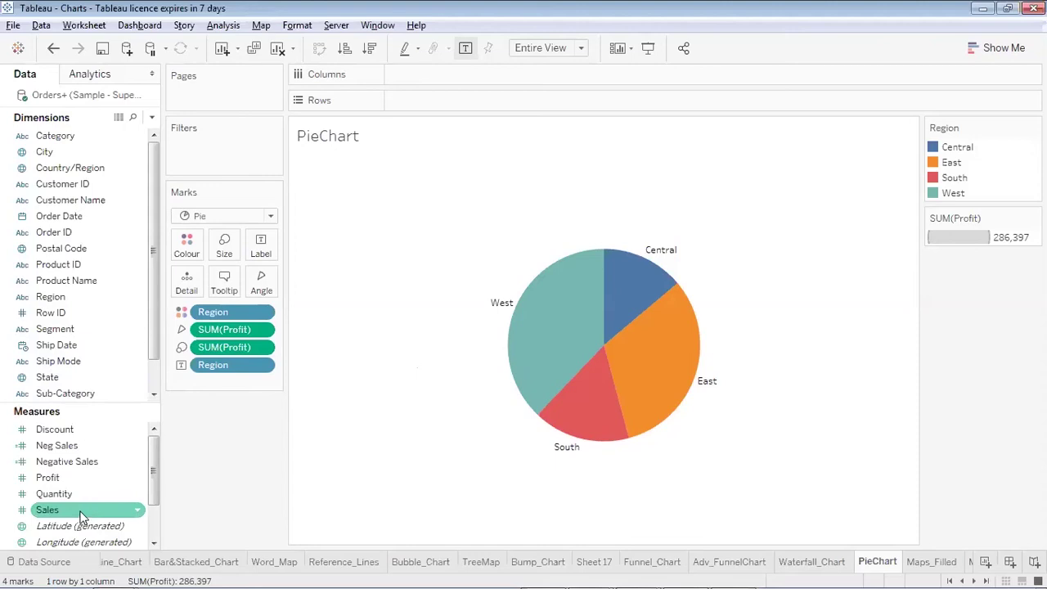
left_click_drag(82, 477, 265, 242)
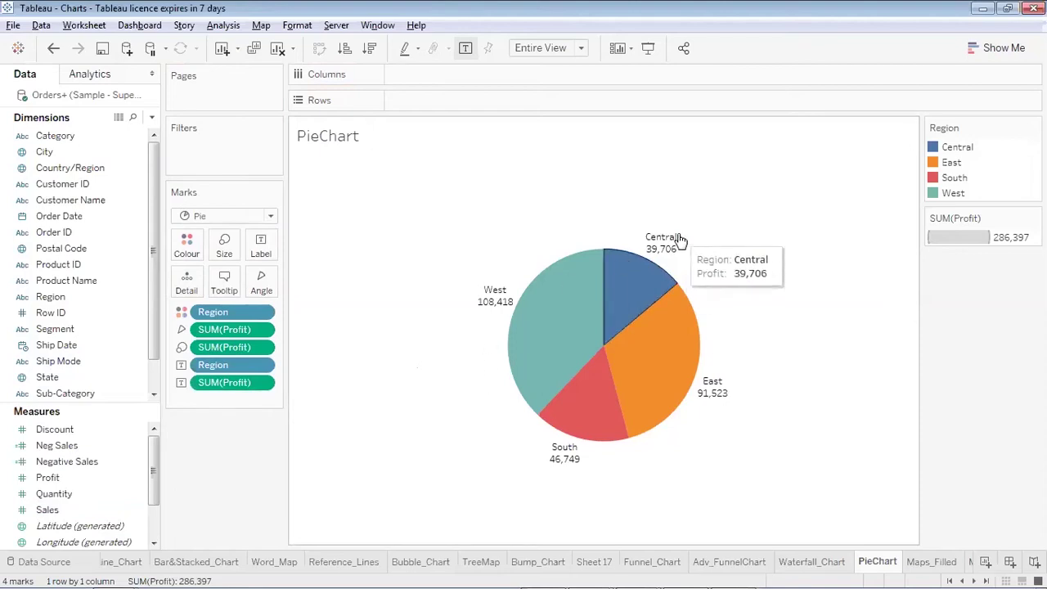
left_click(263, 385)
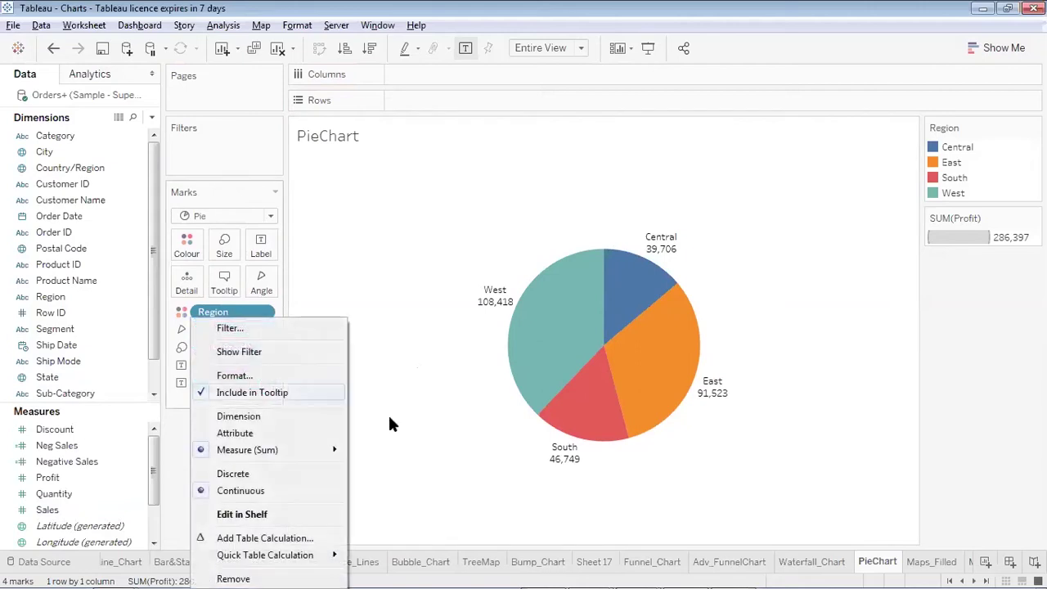
Show the profit labels as Percent of Total, e.g. West 37.86%, Central 13.86%.
left_click(466, 414)
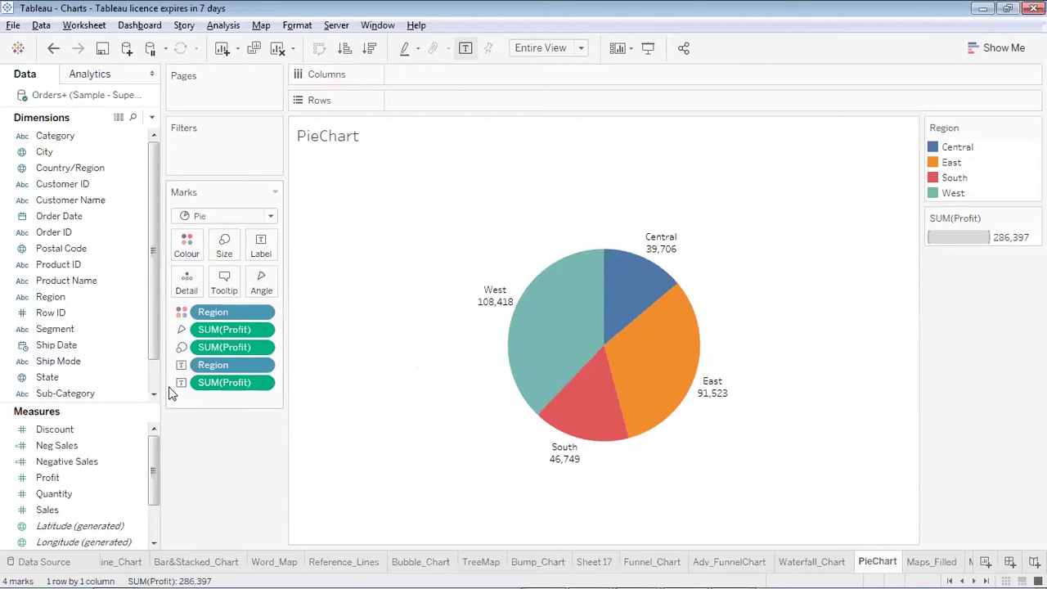
left_click(260, 384)
mouse_move(288, 561)
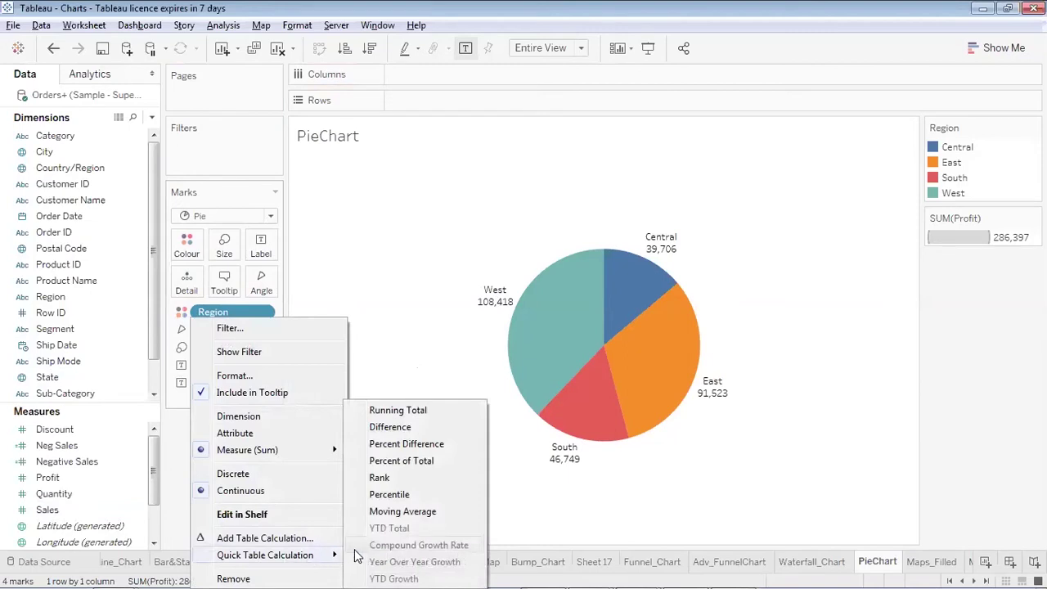
left_click(415, 462)
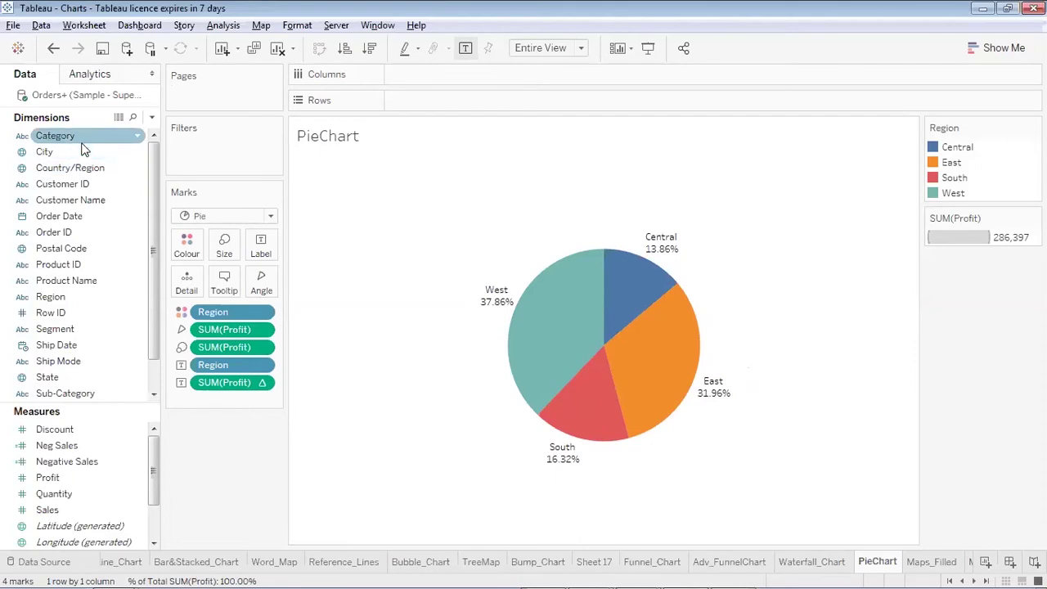
Add a Category filter including all categories, show it on the sheet, then uncheck everything.
left_click_drag(82, 140, 230, 154)
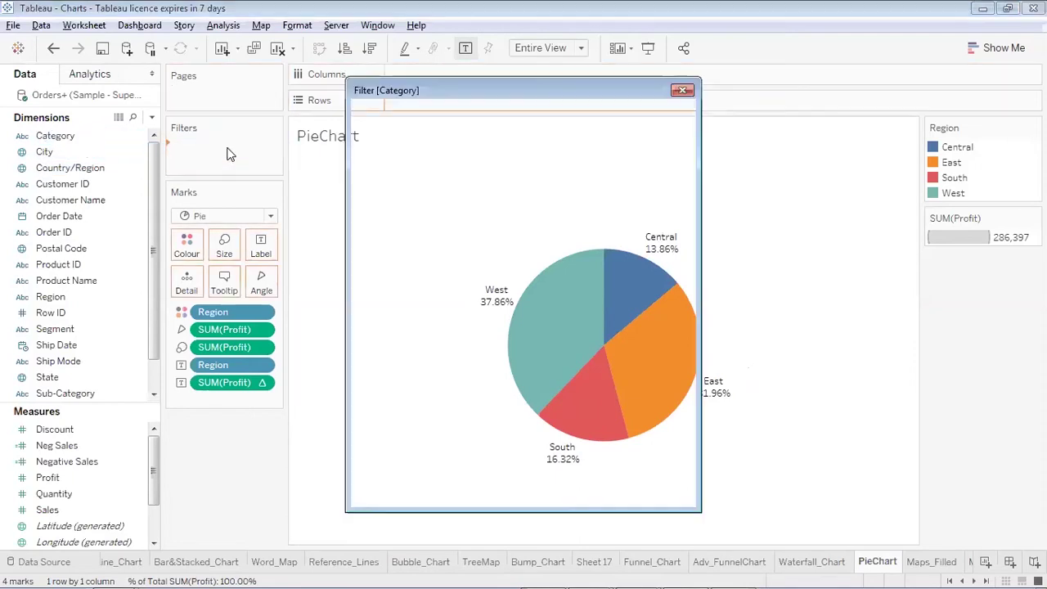
left_click(404, 349)
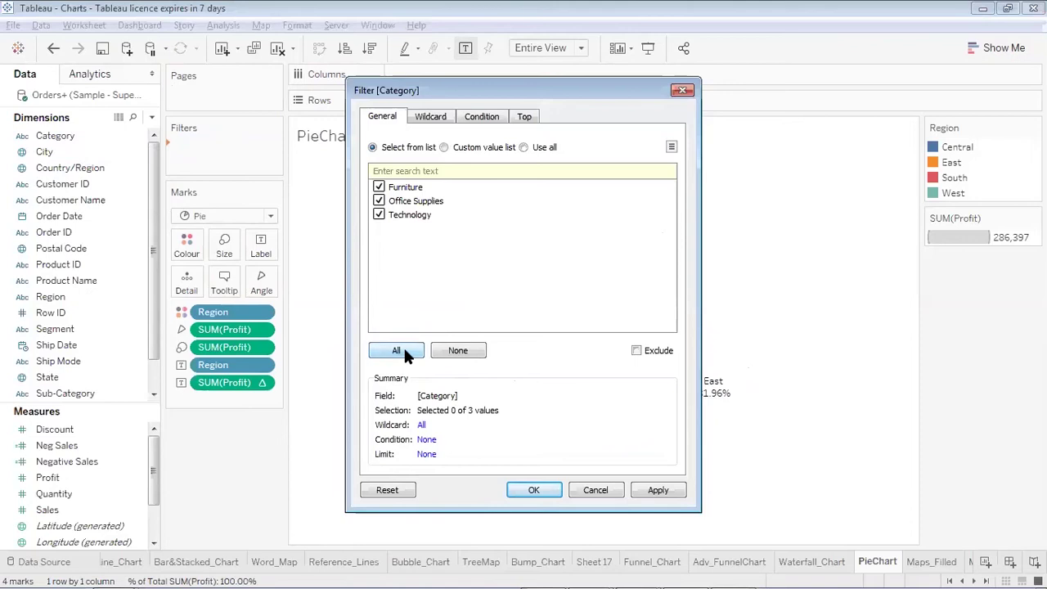
left_click(533, 490)
right_click(263, 149)
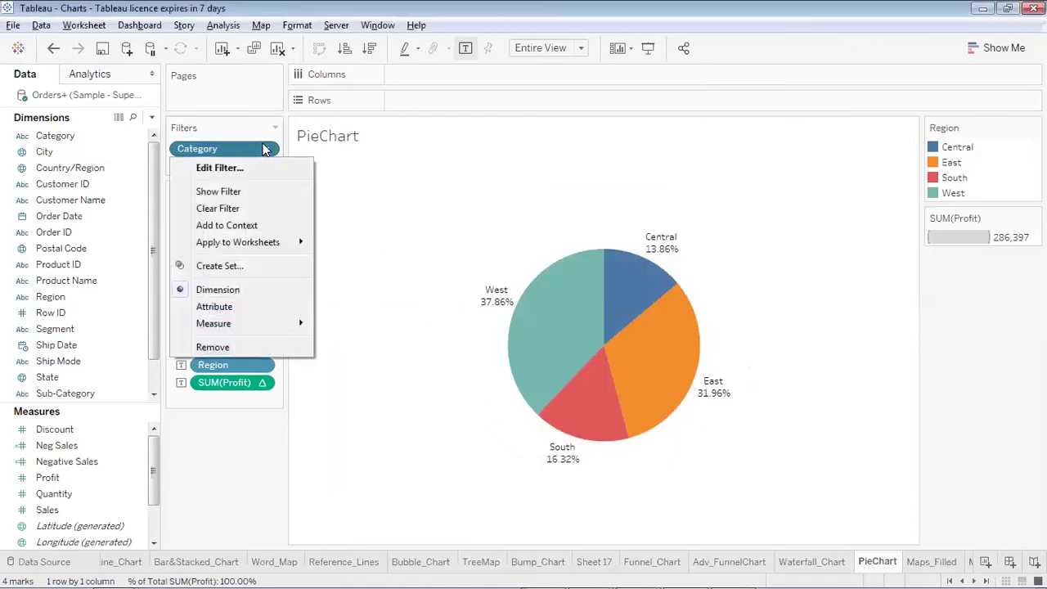
left_click(256, 191)
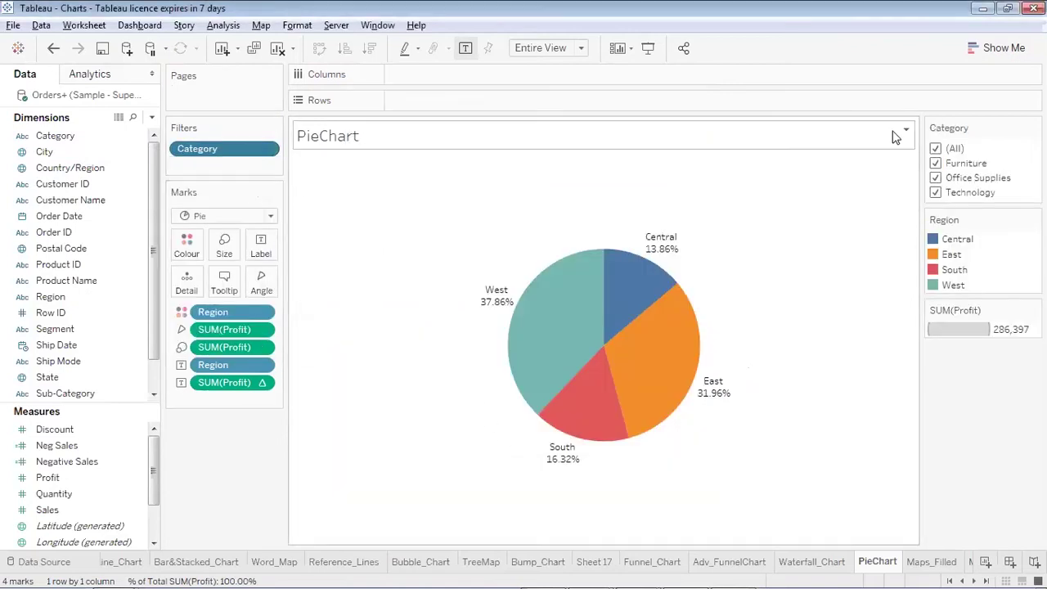
left_click(936, 150)
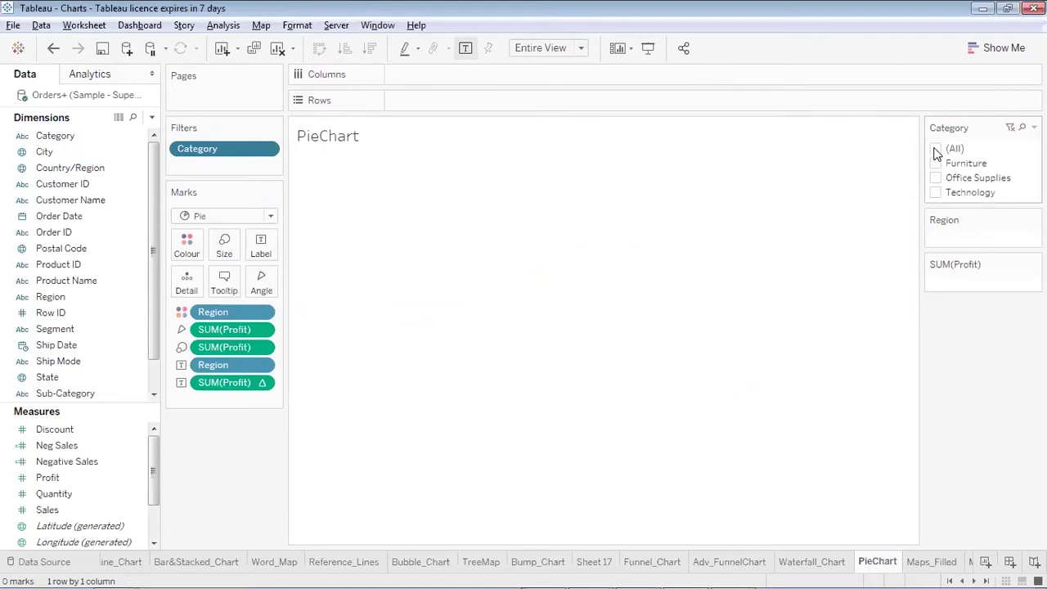
Try single categories in the Category filter, then re-include all categories to restore the pie.
left_click(936, 150)
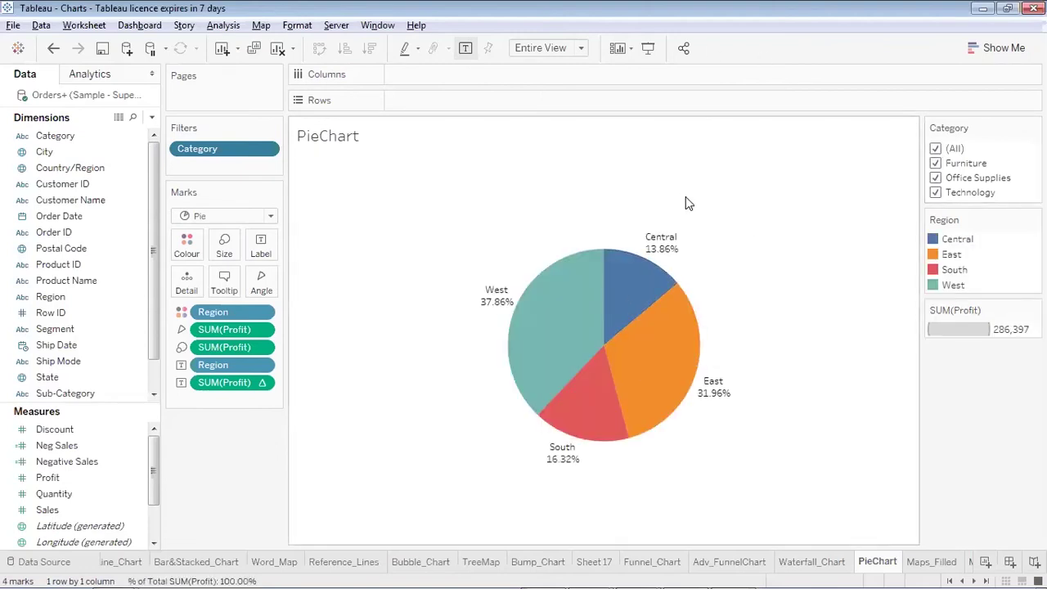
left_click(936, 163)
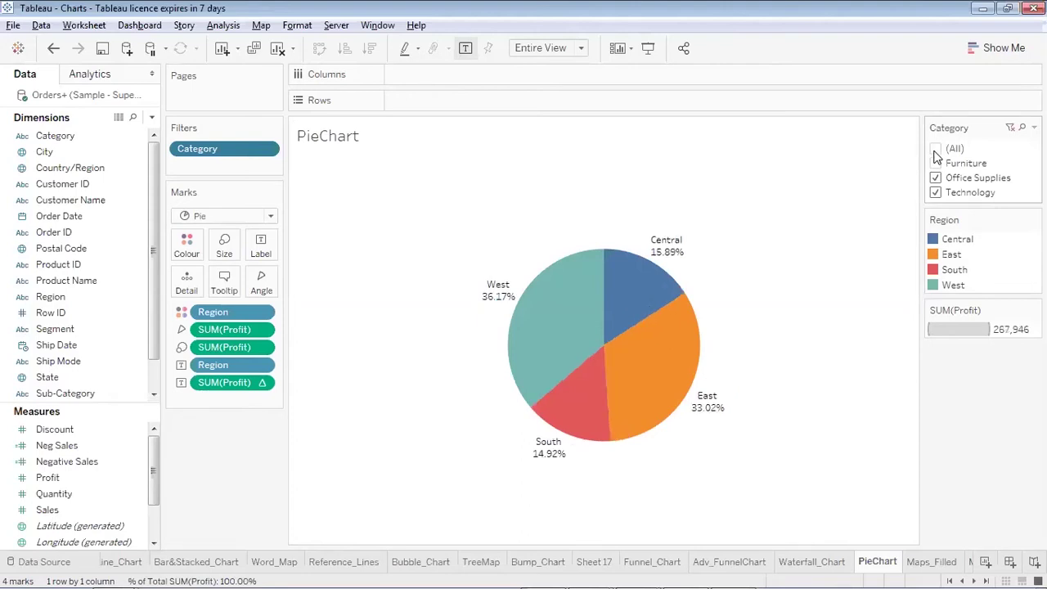
left_click(936, 178)
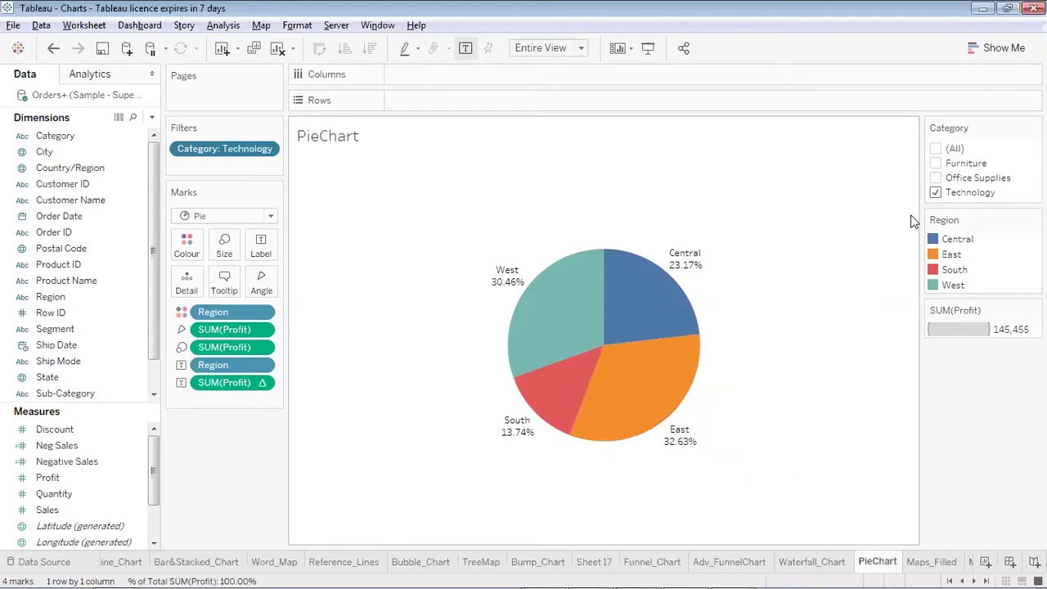
left_click(936, 192)
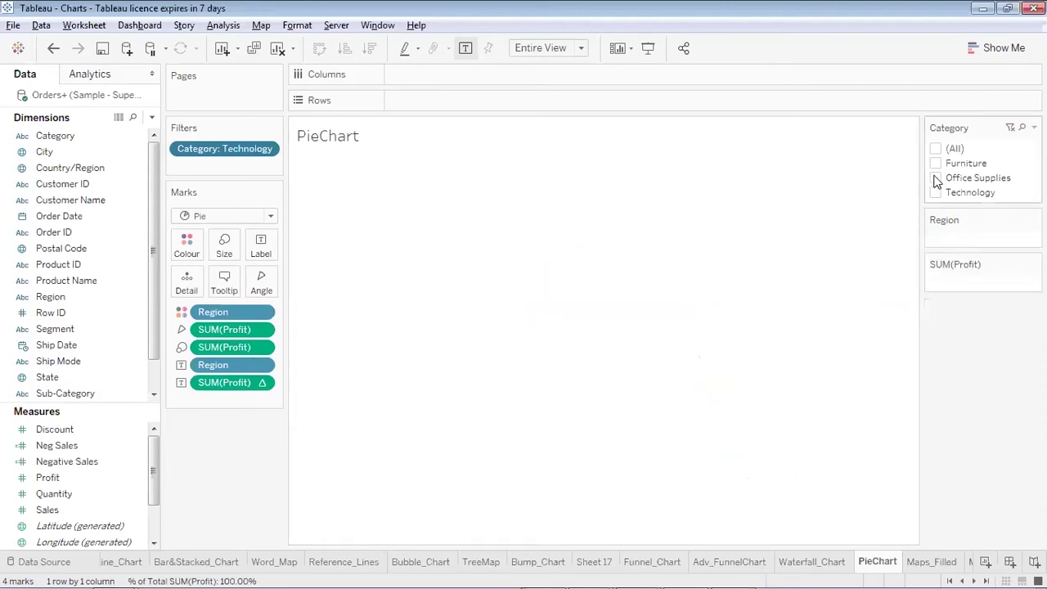
left_click(936, 179)
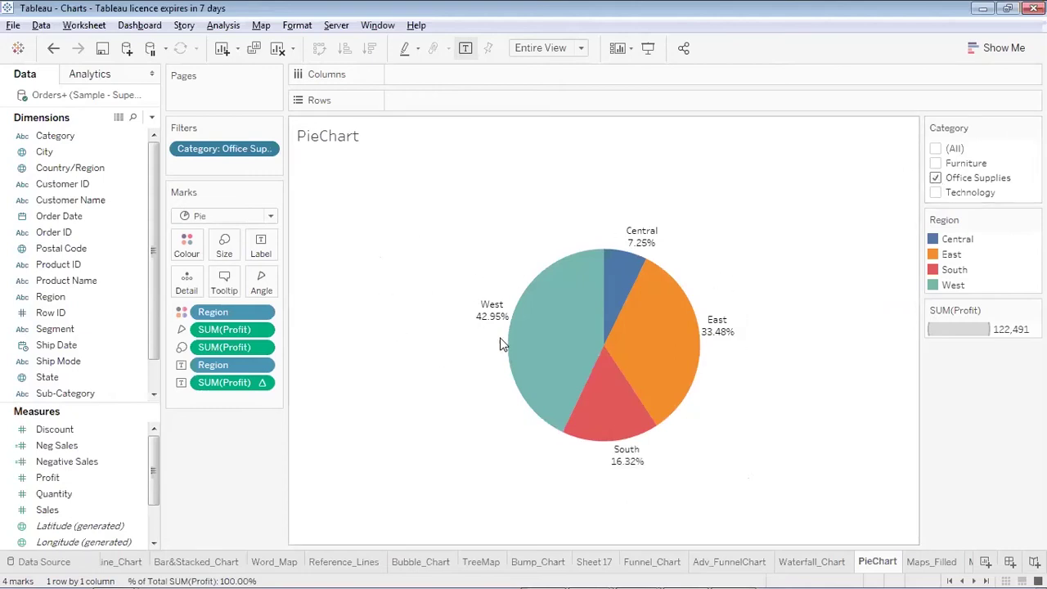
left_click(936, 178)
left_click(936, 163)
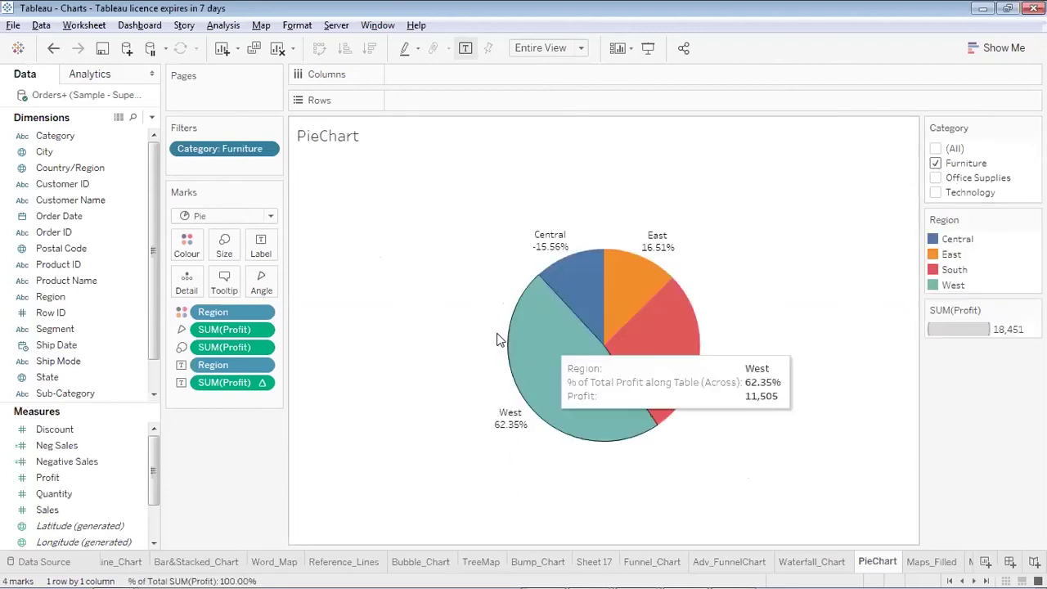
mouse_move(572, 239)
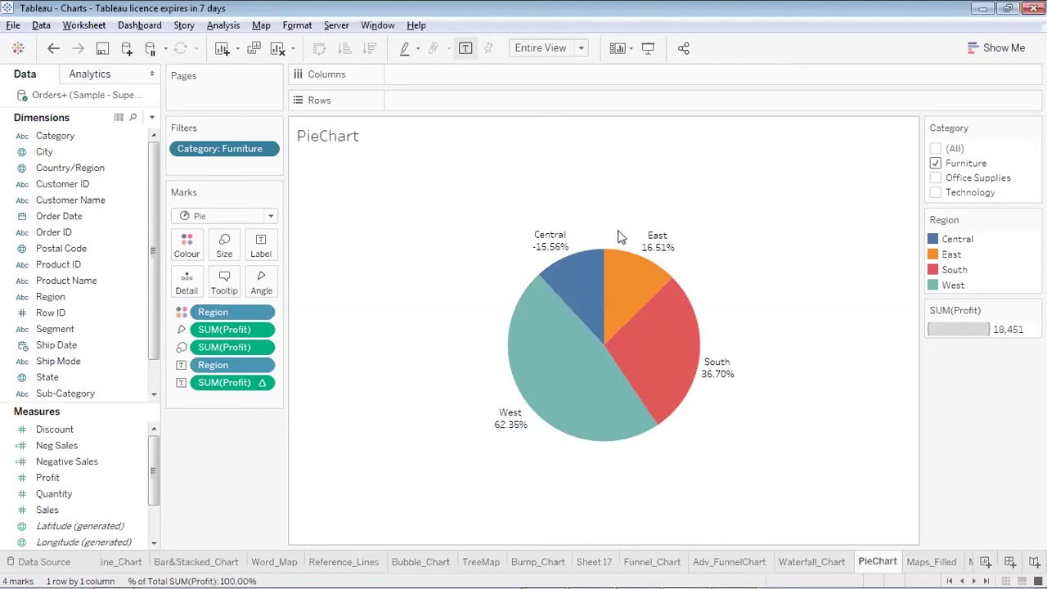
left_click(935, 148)
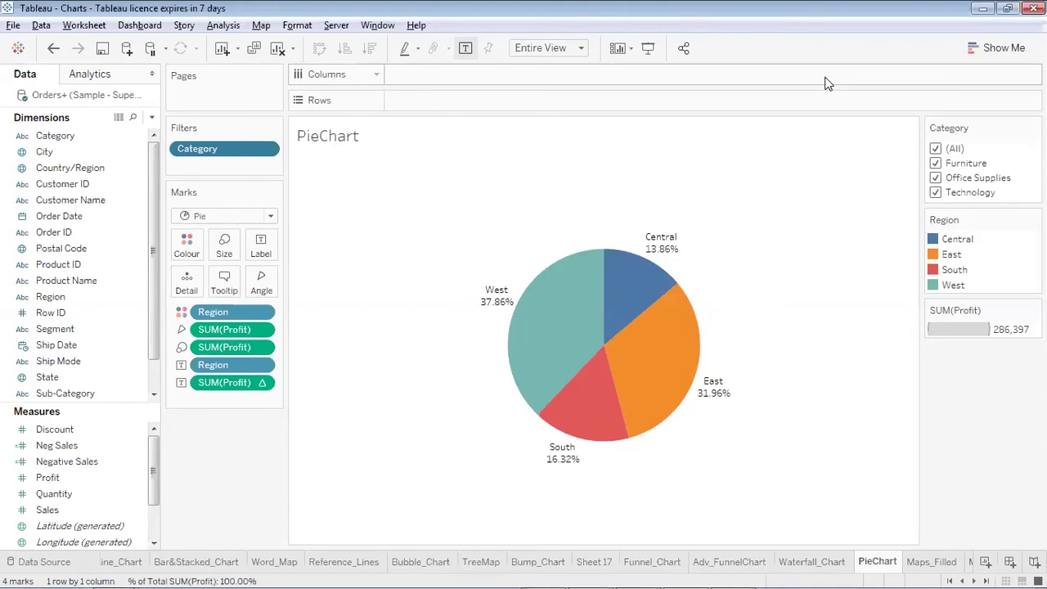
Clear the sheet and lay out Region across columns with total Sales.
key("alt+shift+BackSpace")
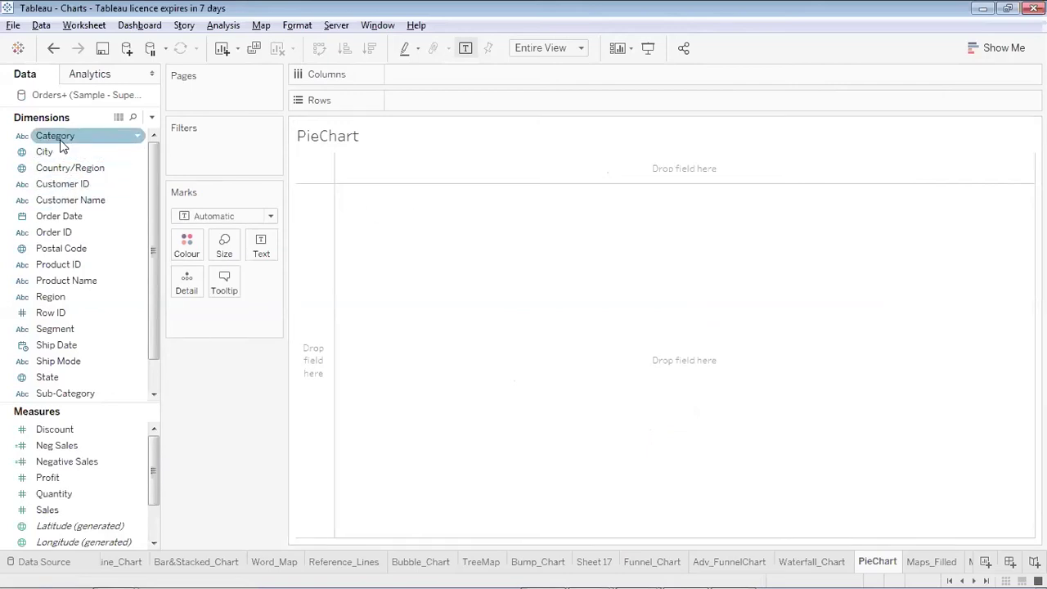
left_click_drag(70, 297, 433, 74)
key("ctrl+w")
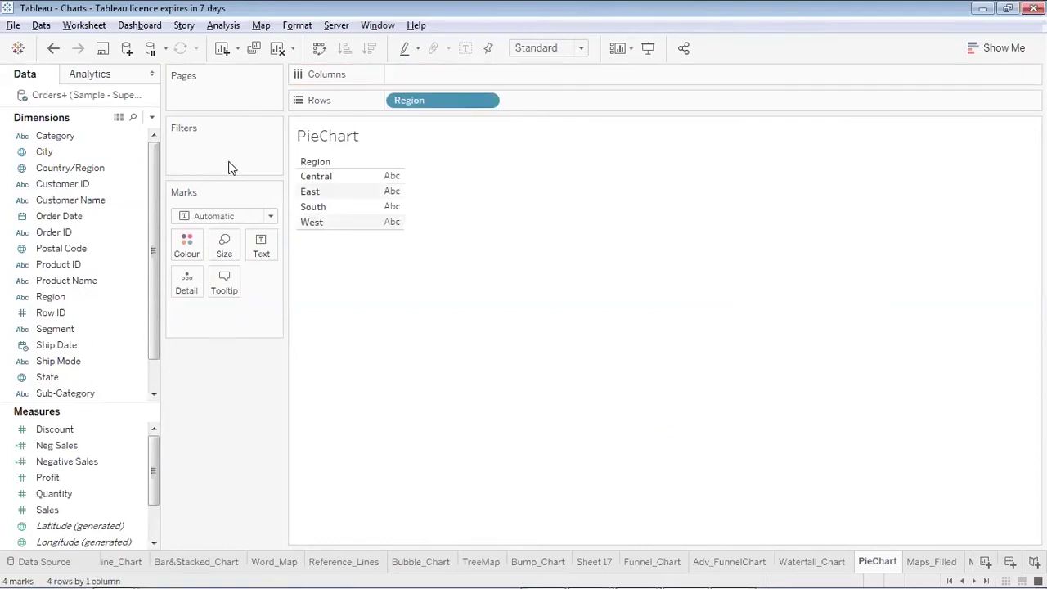
double_click(47, 510)
key("ctrl+w")
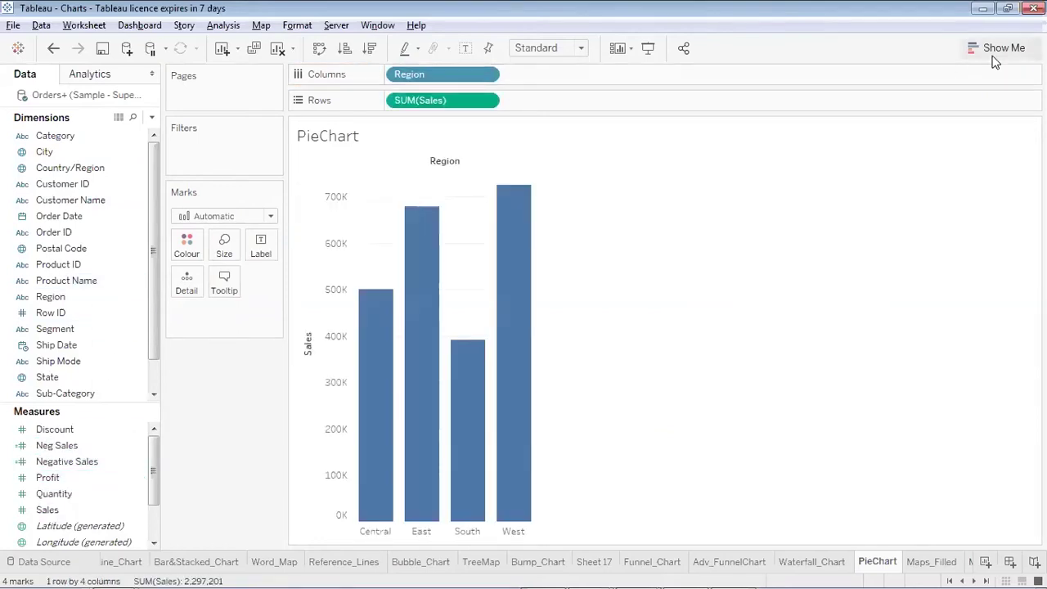
Draw the marks as pies fitted to Entire View and remove SUM(Sales) from Rows.
left_click(269, 215)
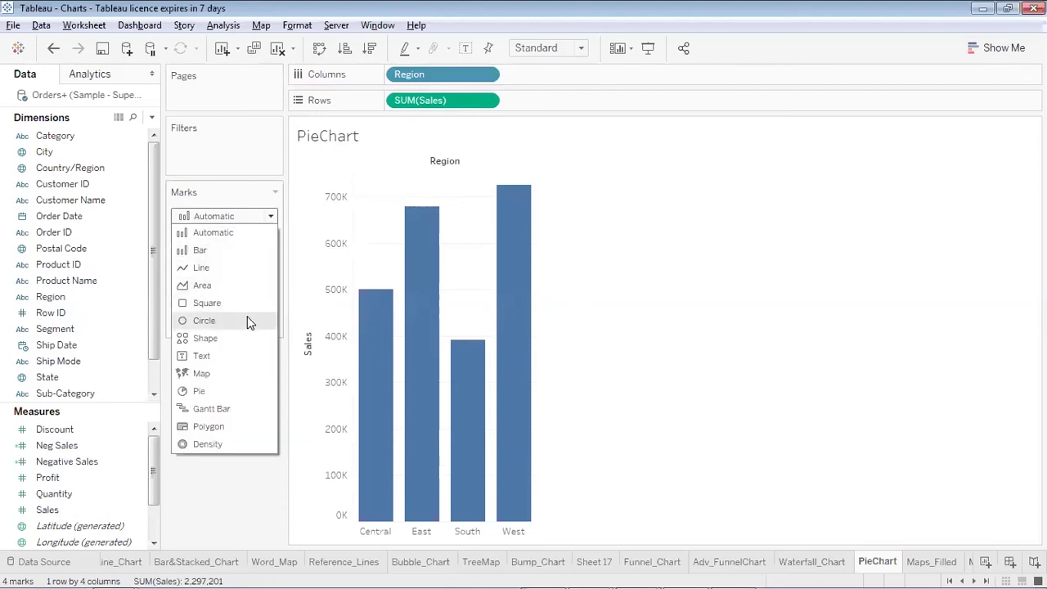
left_click(235, 391)
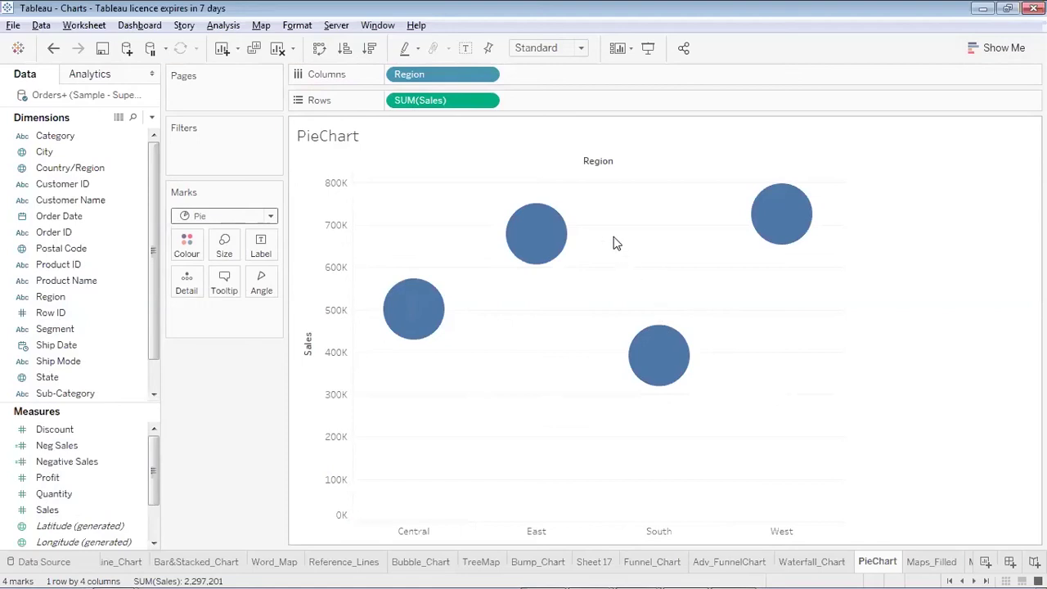
left_click(319, 49)
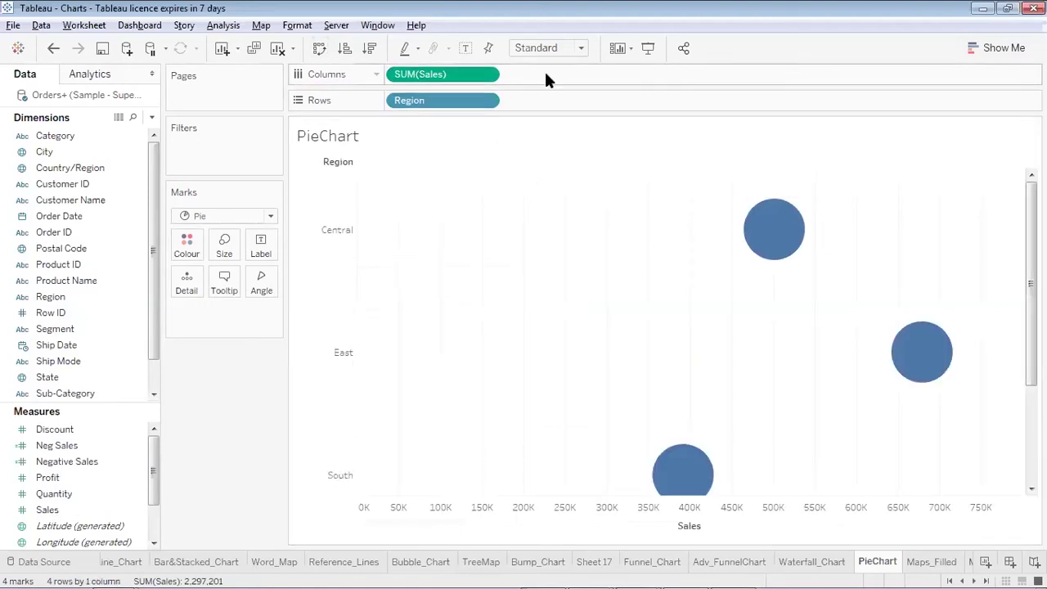
left_click(581, 48)
left_click(566, 102)
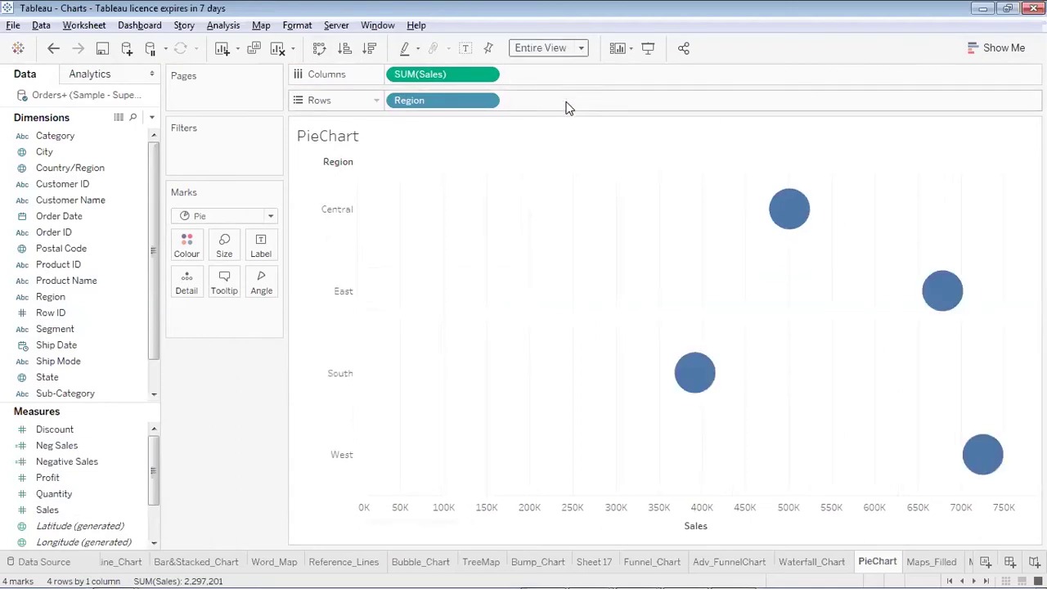
left_click(320, 49)
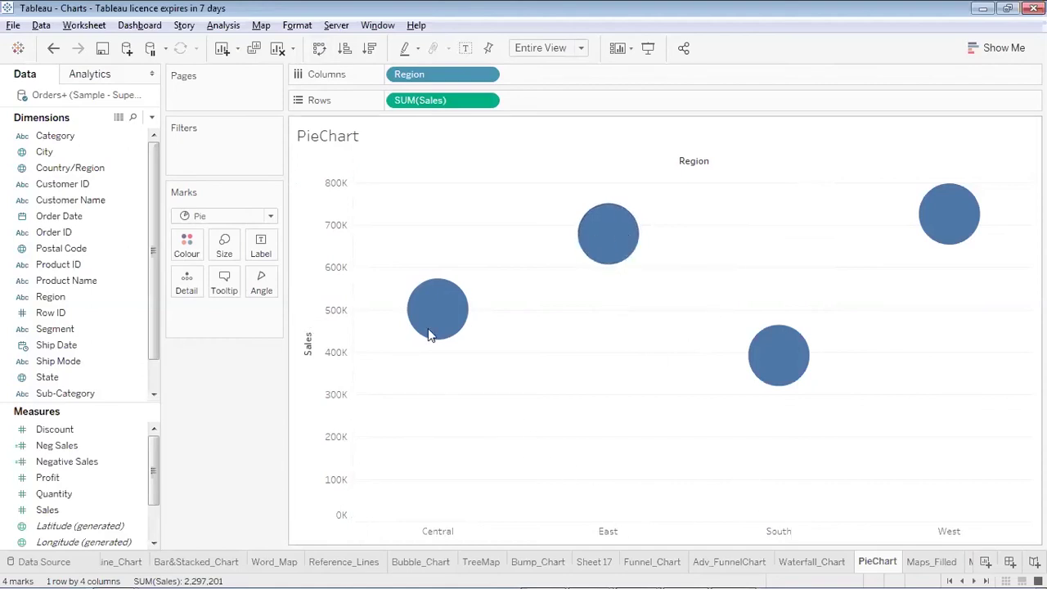
left_click_drag(462, 99, 93, 311)
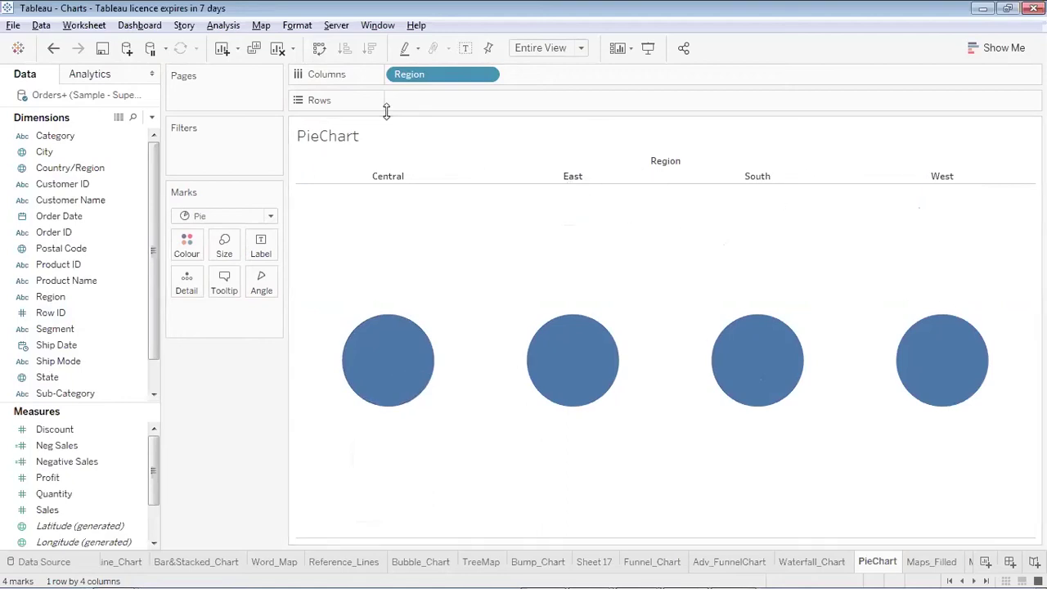
Stack the four region pies vertically and size each by total Sales (391,722 to 725,458).
left_click(318, 48)
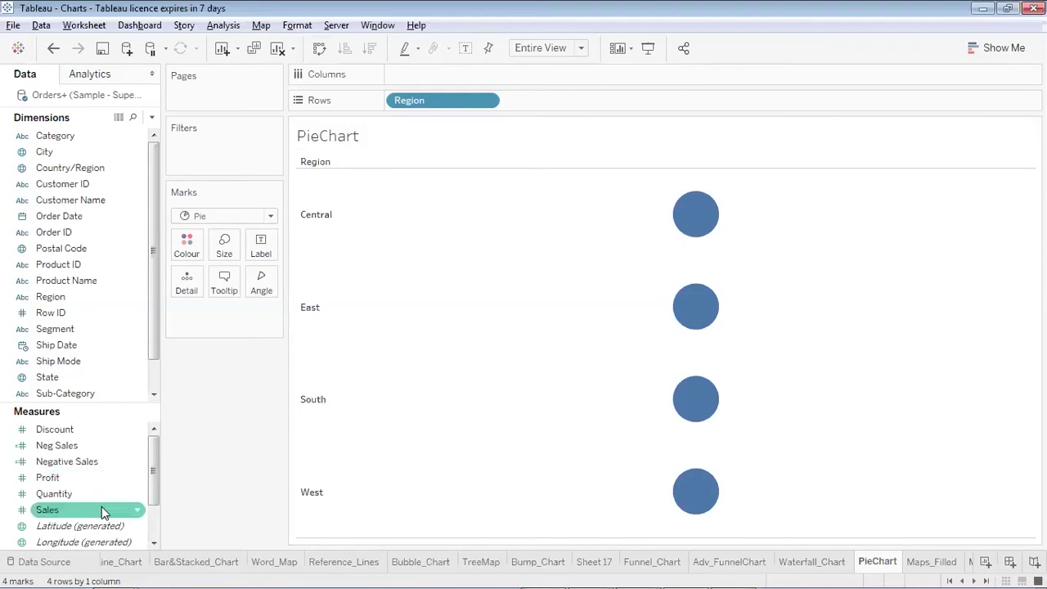
left_click_drag(102, 506, 230, 236)
mouse_move(637, 397)
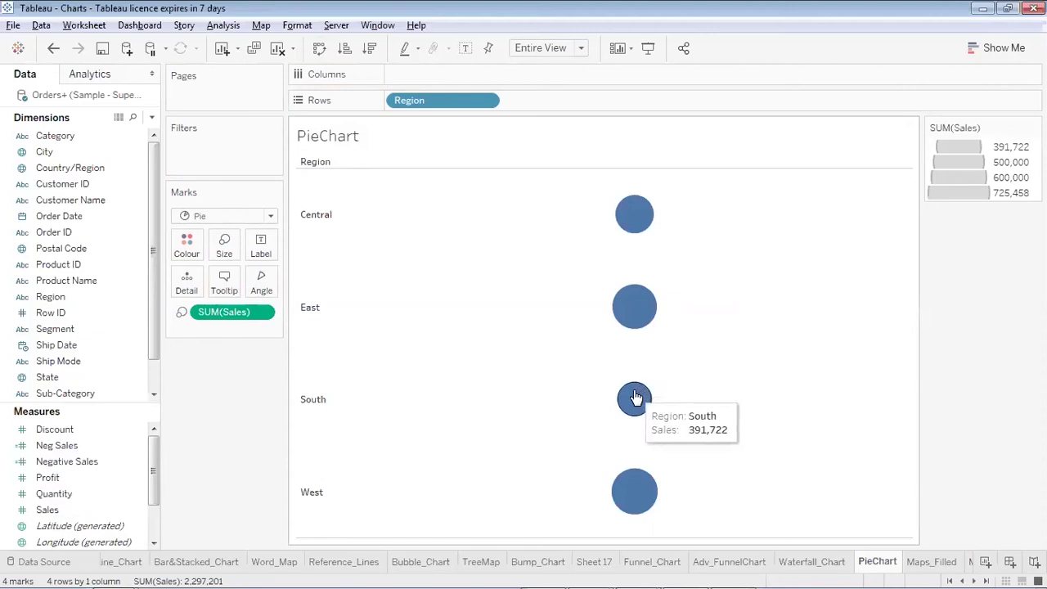
mouse_move(641, 507)
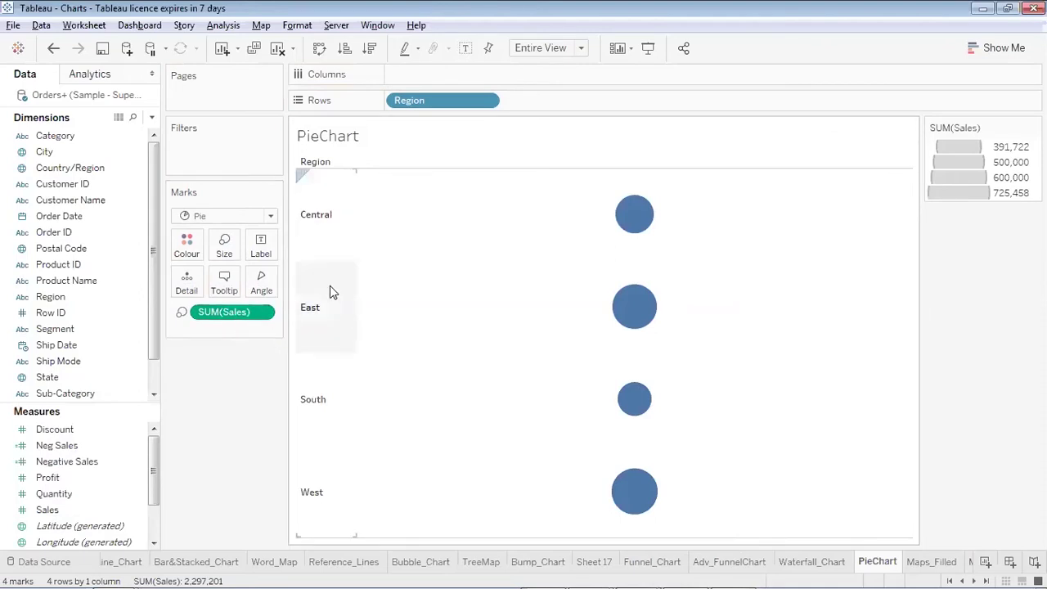
mouse_move(642, 306)
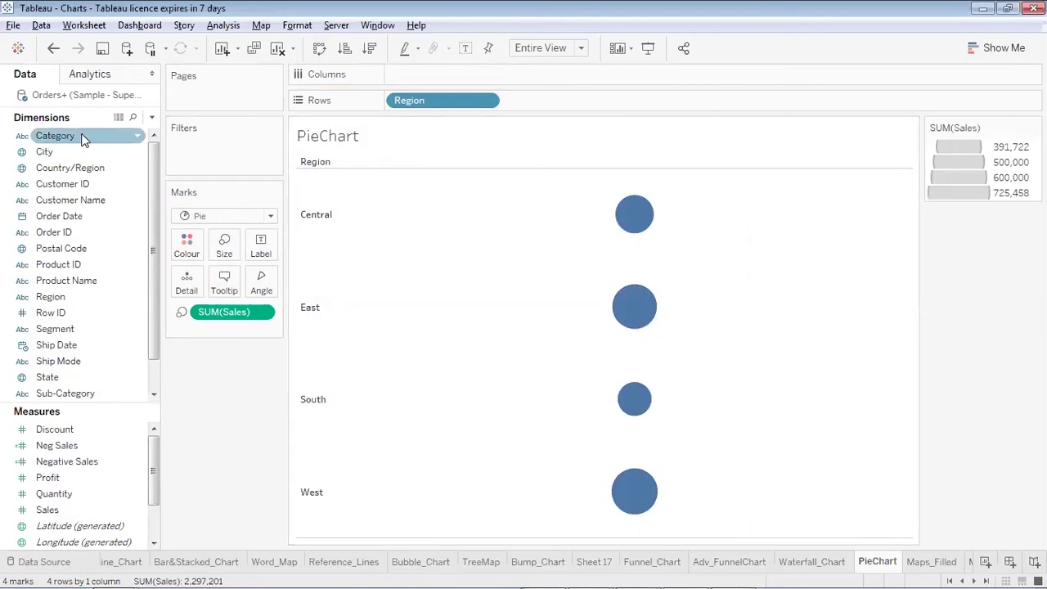
Colour the region pies by Category and label slices with category name and Sales total.
left_click_drag(82, 139, 187, 246)
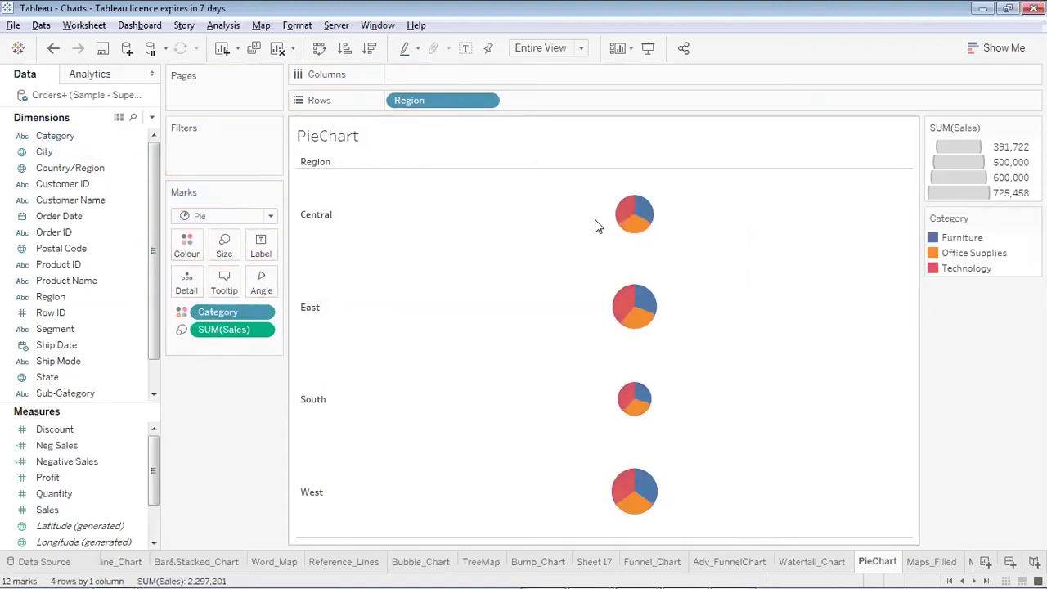
mouse_move(627, 213)
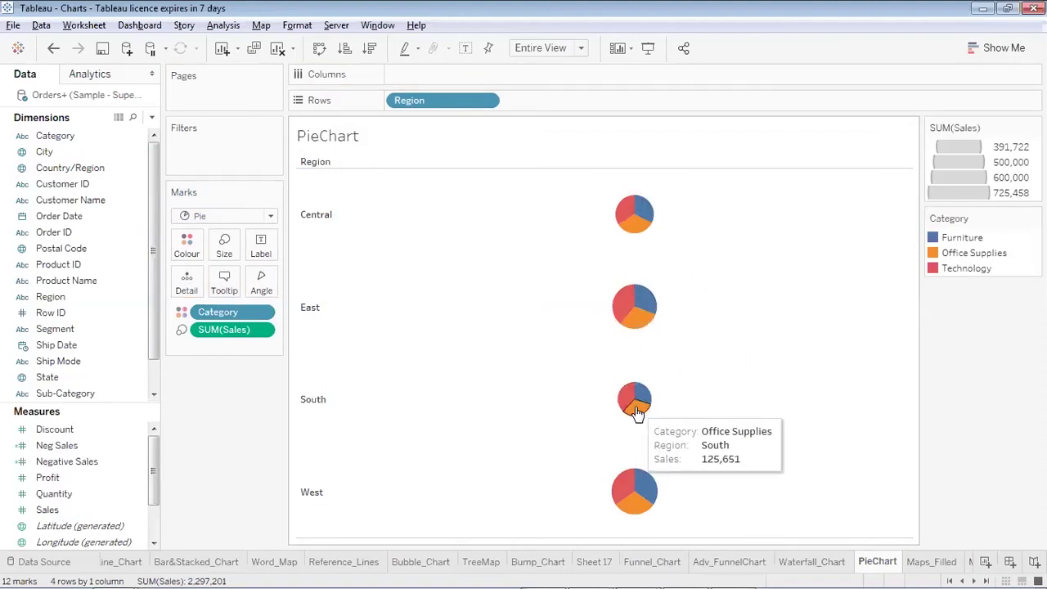
mouse_move(631, 484)
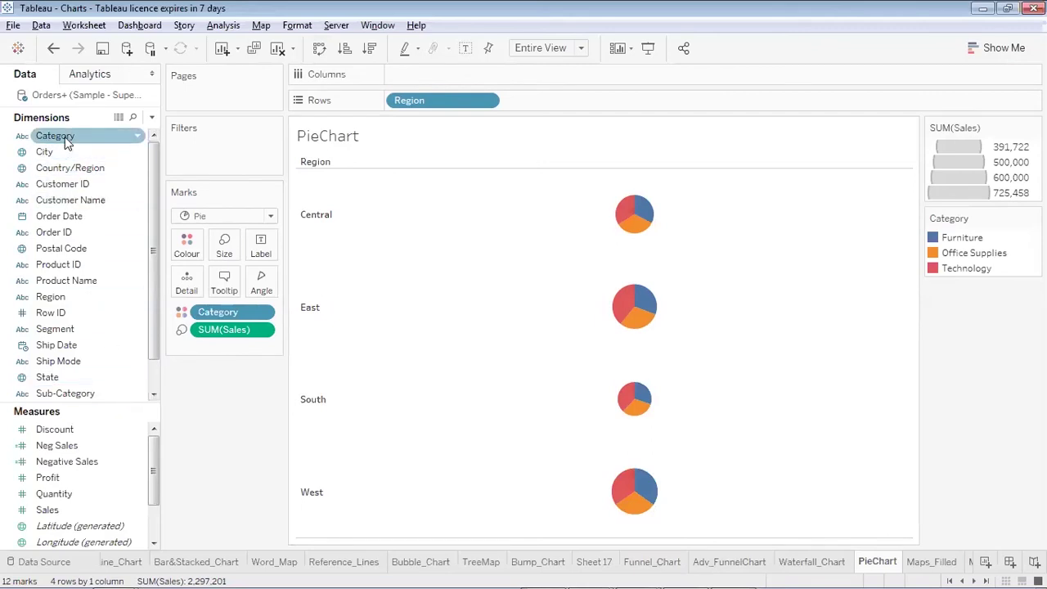
left_click_drag(68, 139, 262, 247)
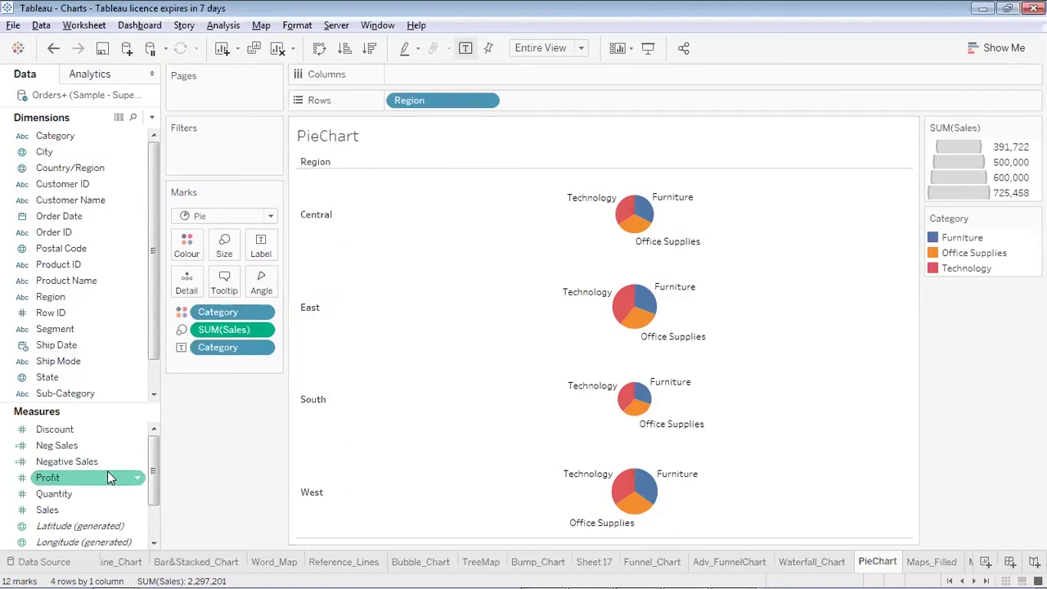
left_click_drag(65, 508, 253, 237)
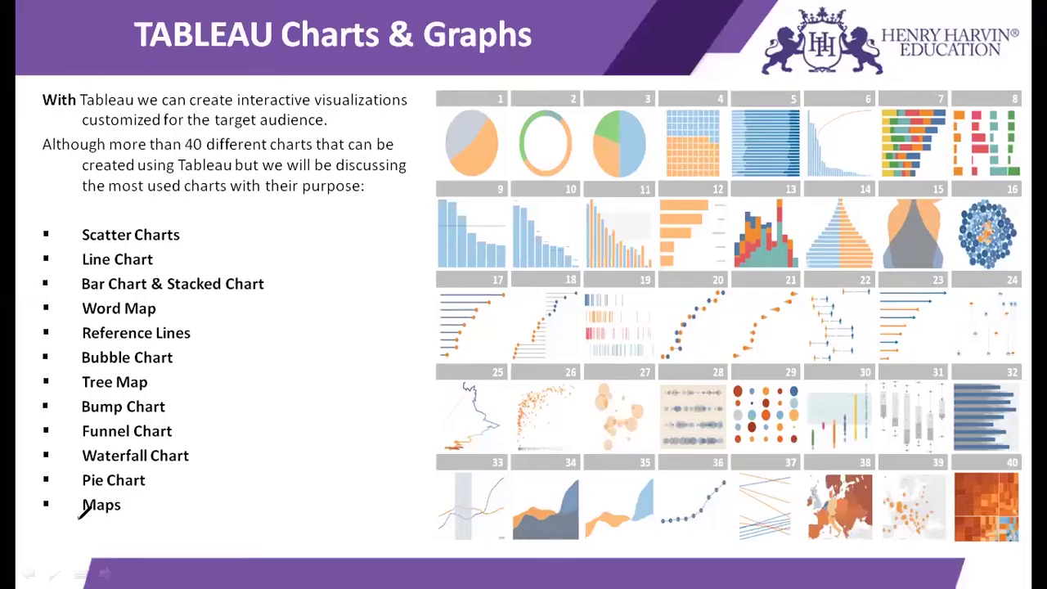
mouse_move(86, 502)
left_mouse_down()
mouse_move(119, 507)
mouse_move(81, 508)
left_mouse_up()
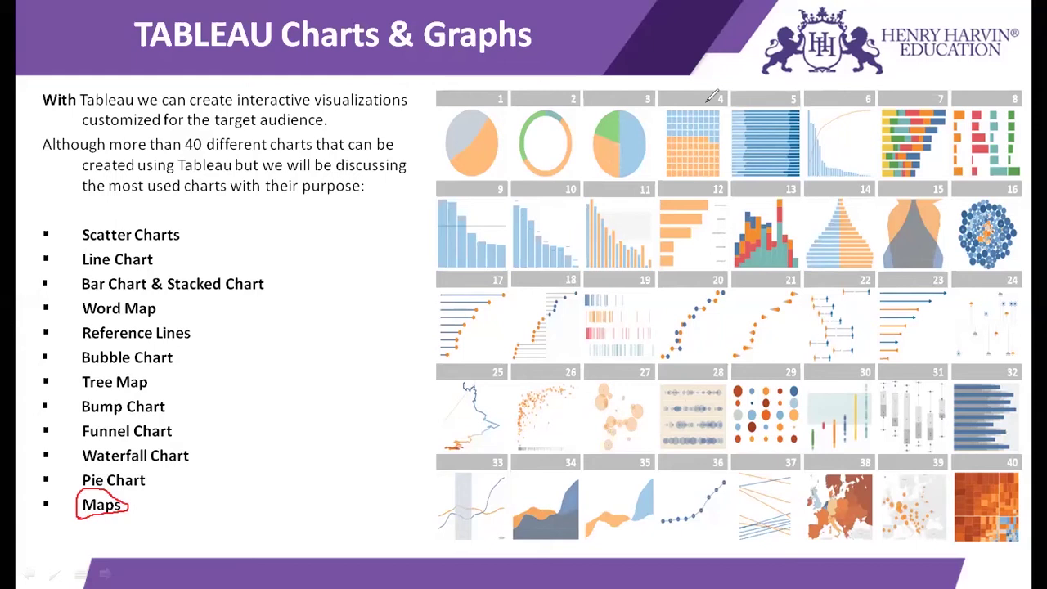
key("e")
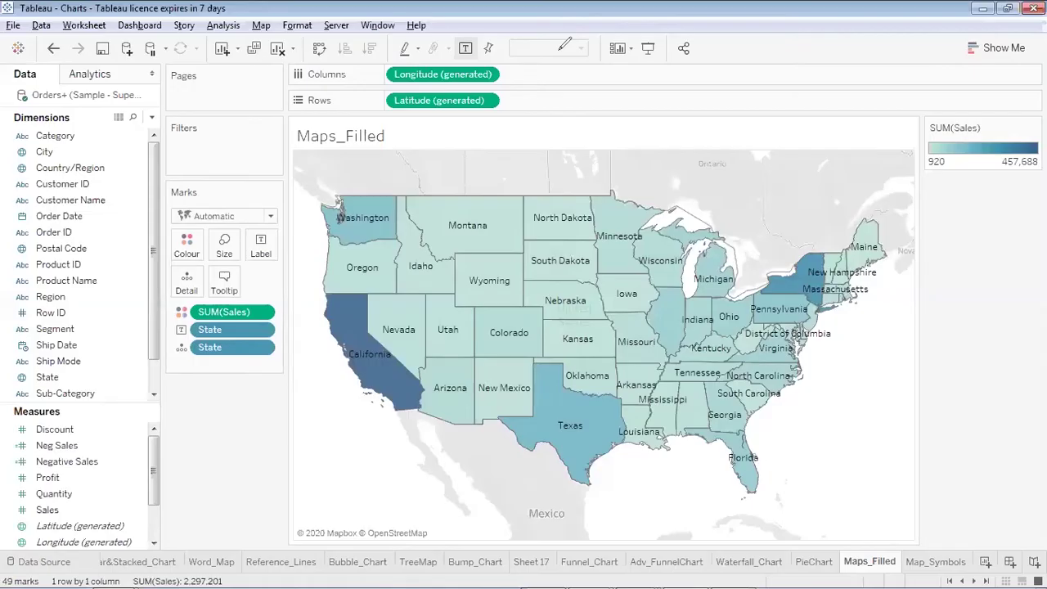
mouse_move(668, 308)
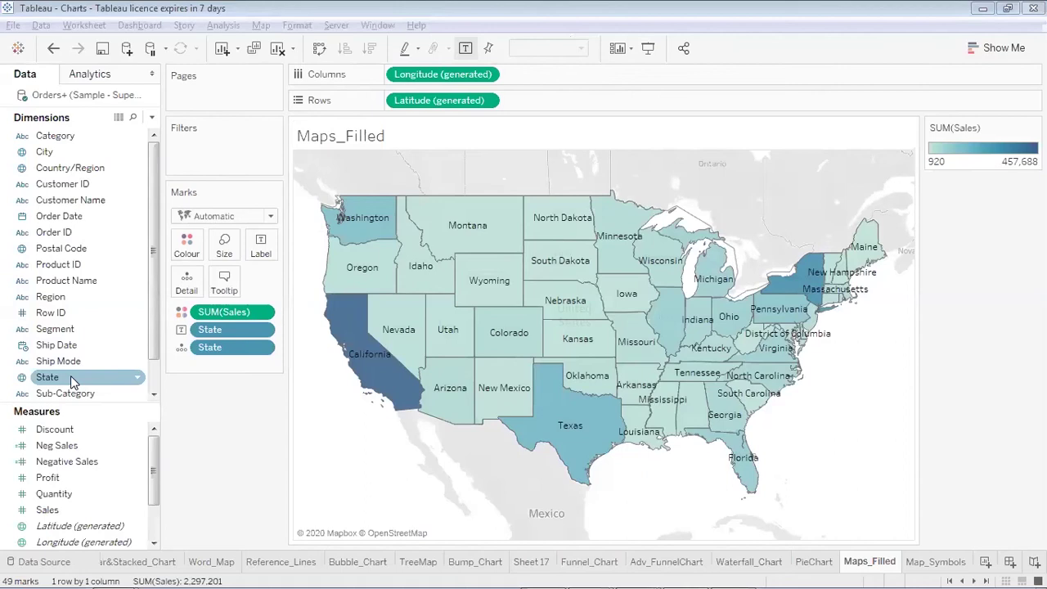
mouse_move(553, 396)
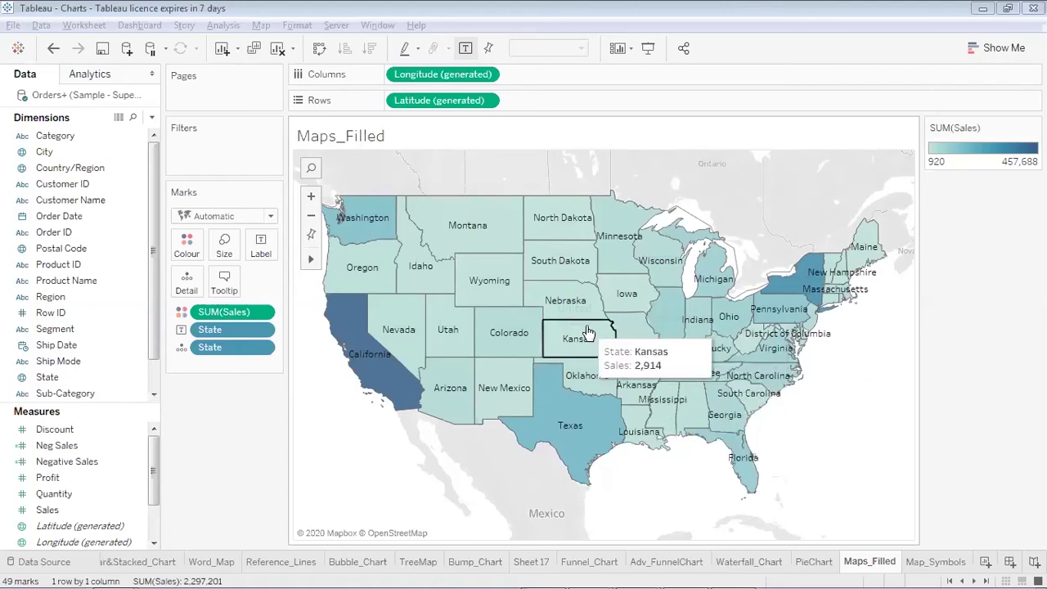
left_click(936, 563)
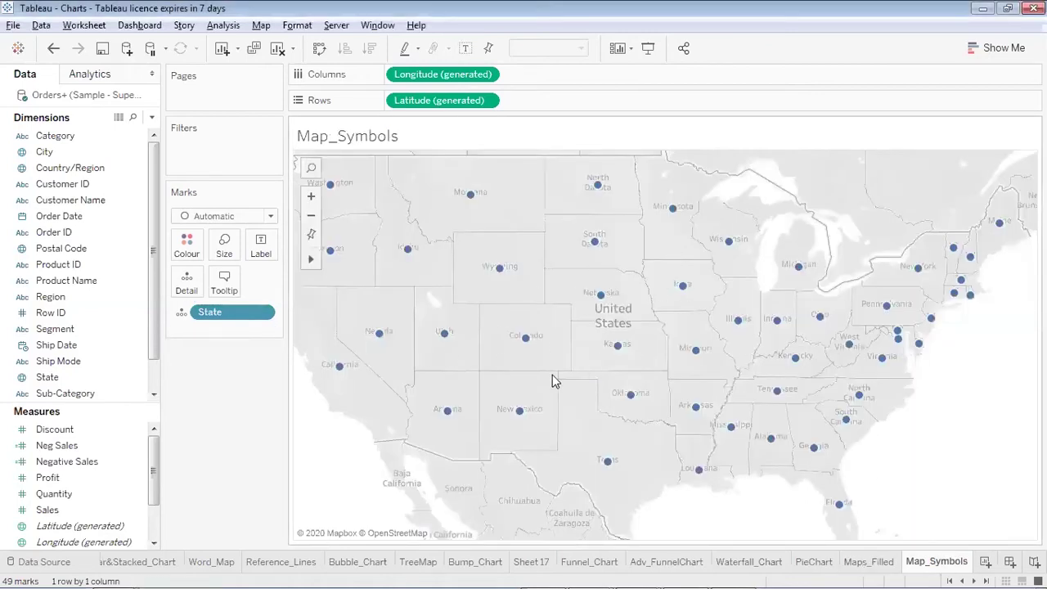
mouse_move(526, 338)
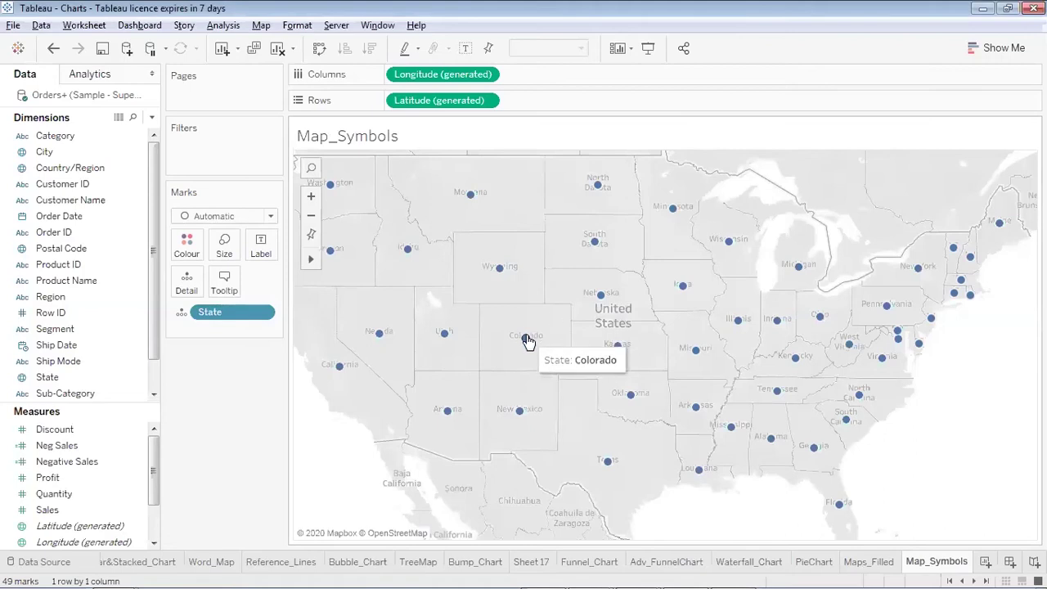
left_click(868, 563)
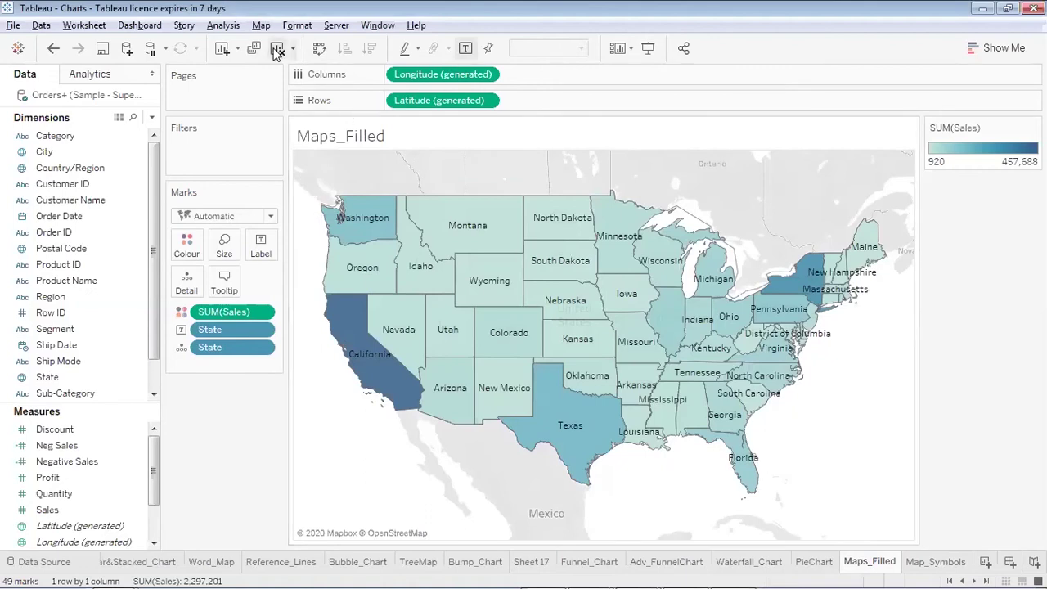
left_click(276, 49)
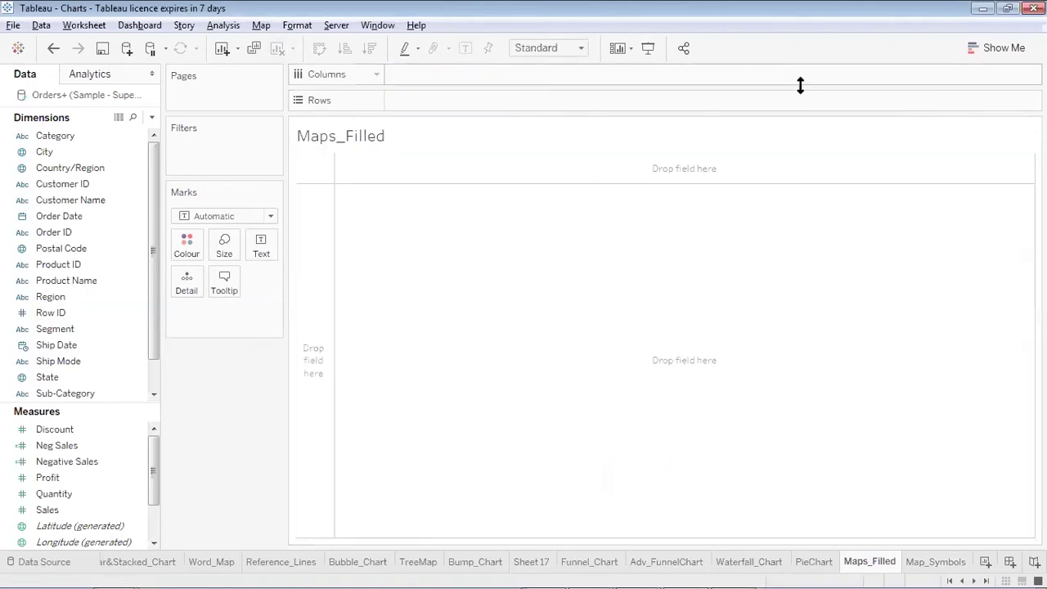
left_click(1005, 48)
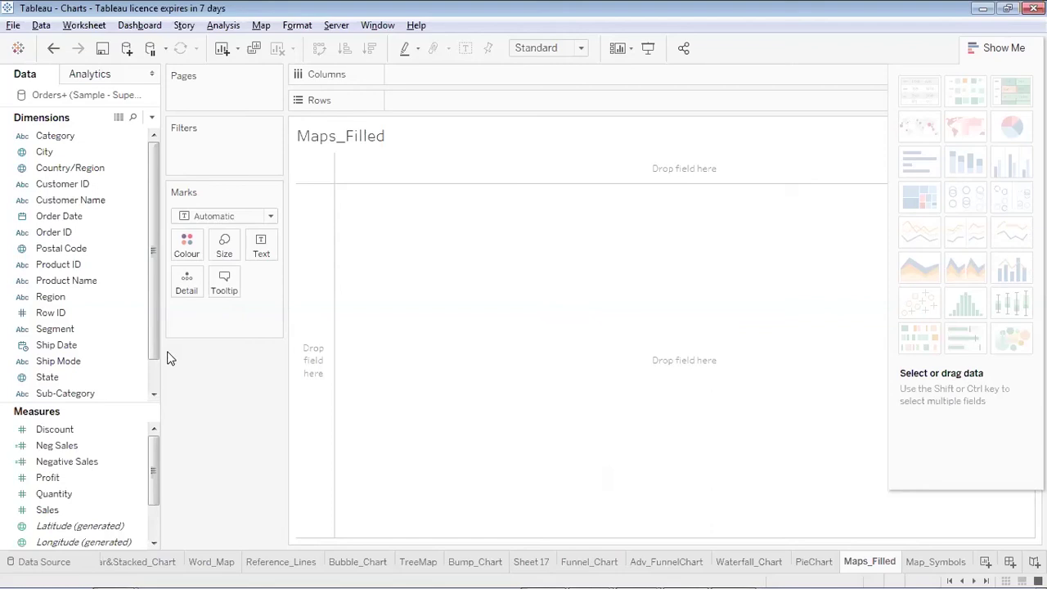
left_click(69, 381)
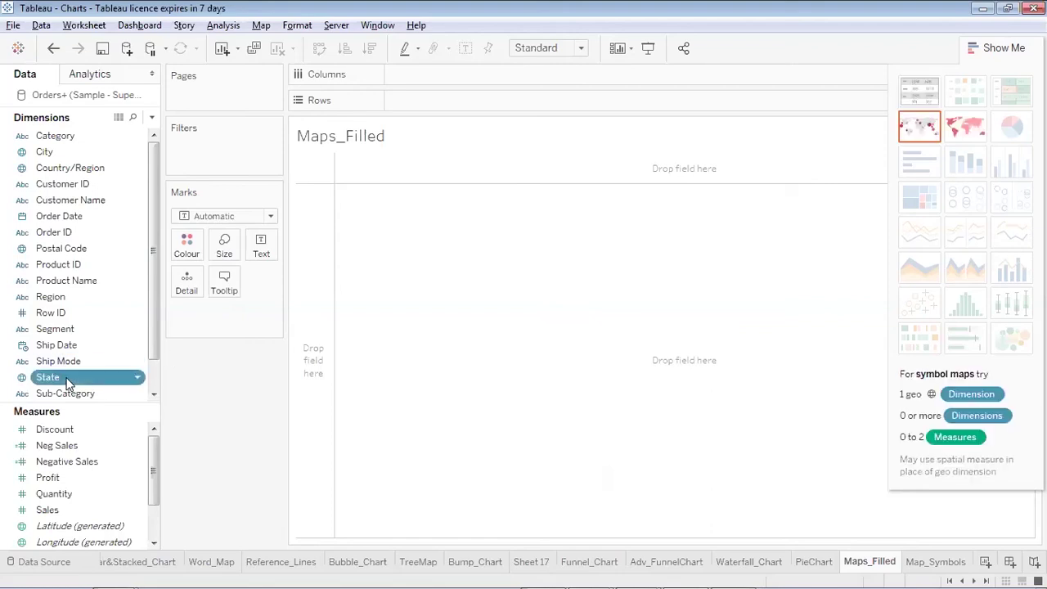
left_click_drag(68, 381, 449, 105)
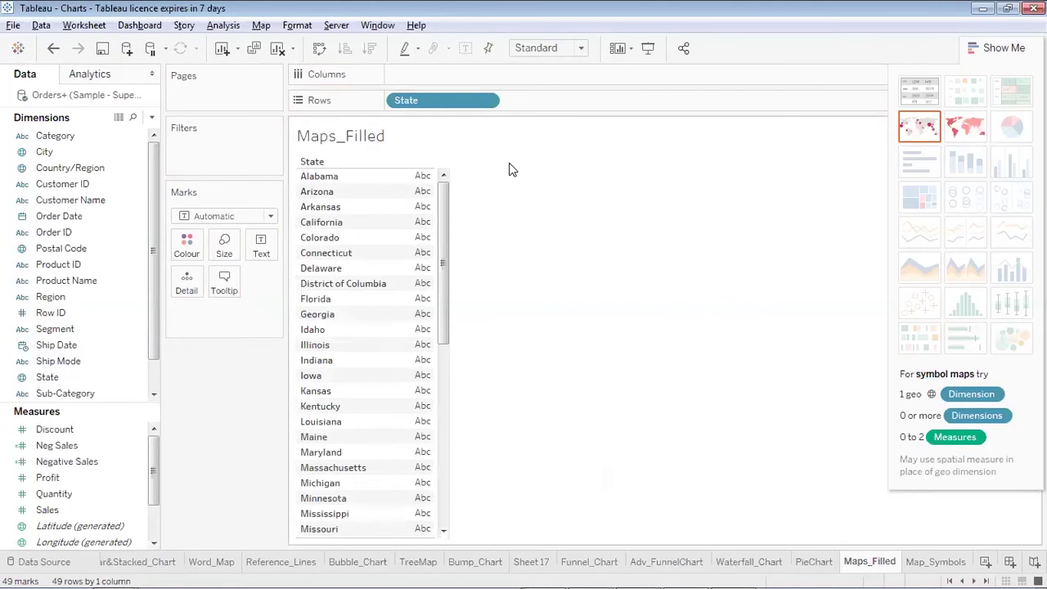
left_click(922, 135)
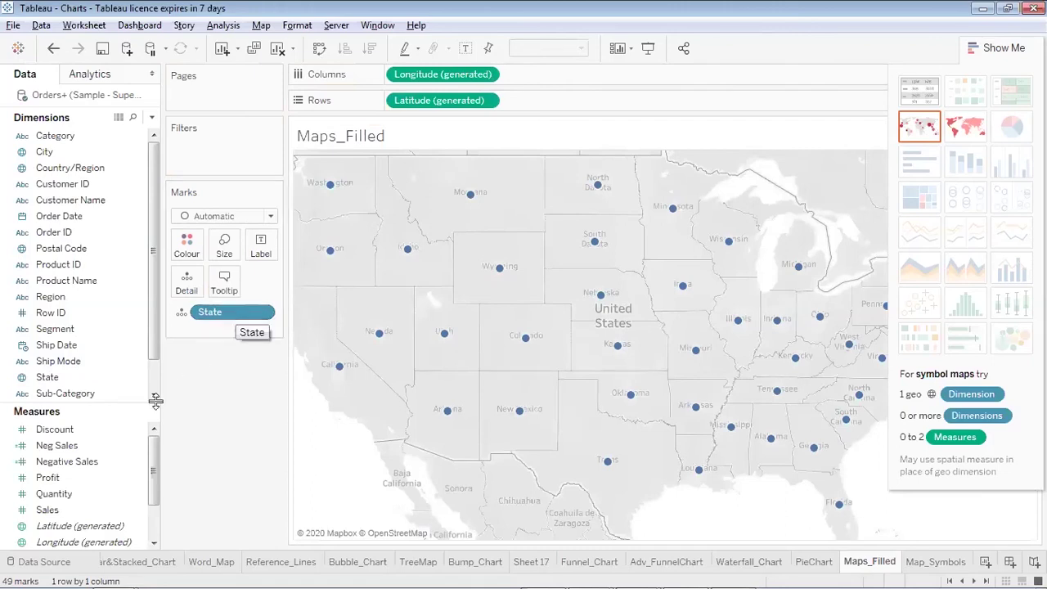
left_click(72, 486)
left_click_drag(72, 486, 193, 247)
mouse_move(465, 372)
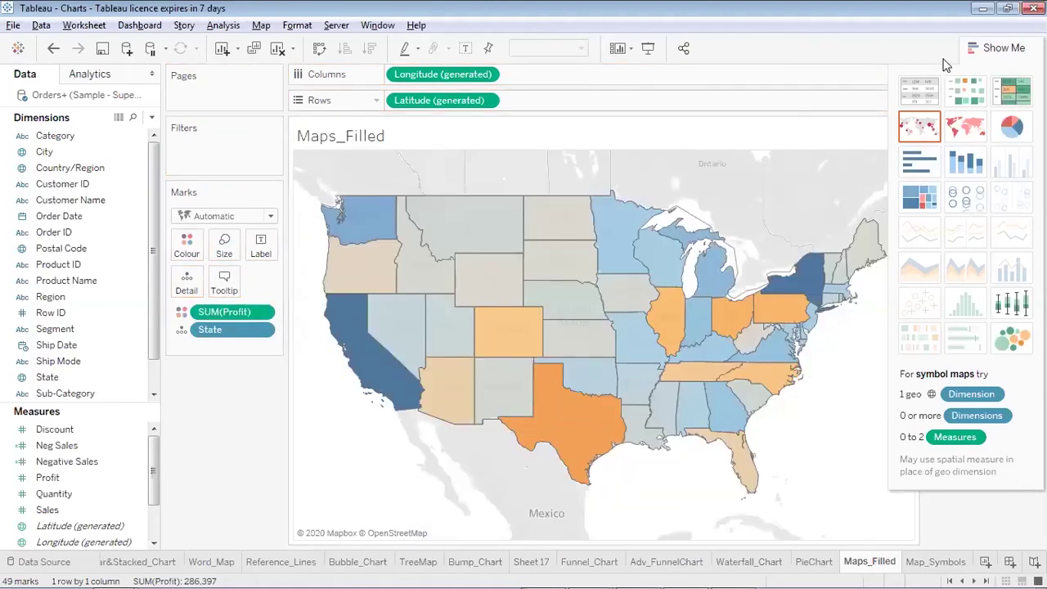
left_click(1001, 47)
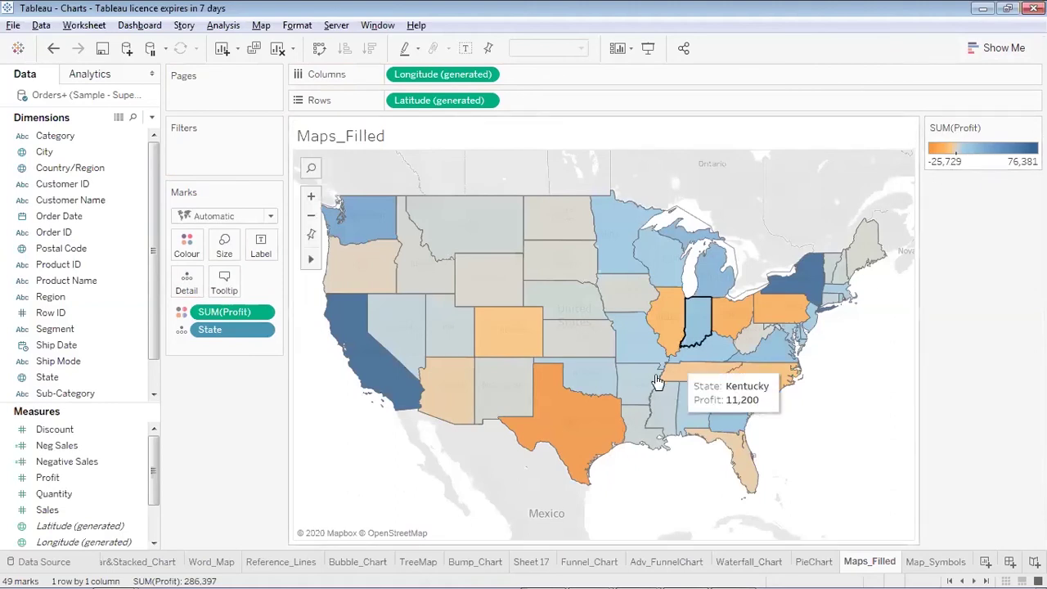
mouse_move(783, 317)
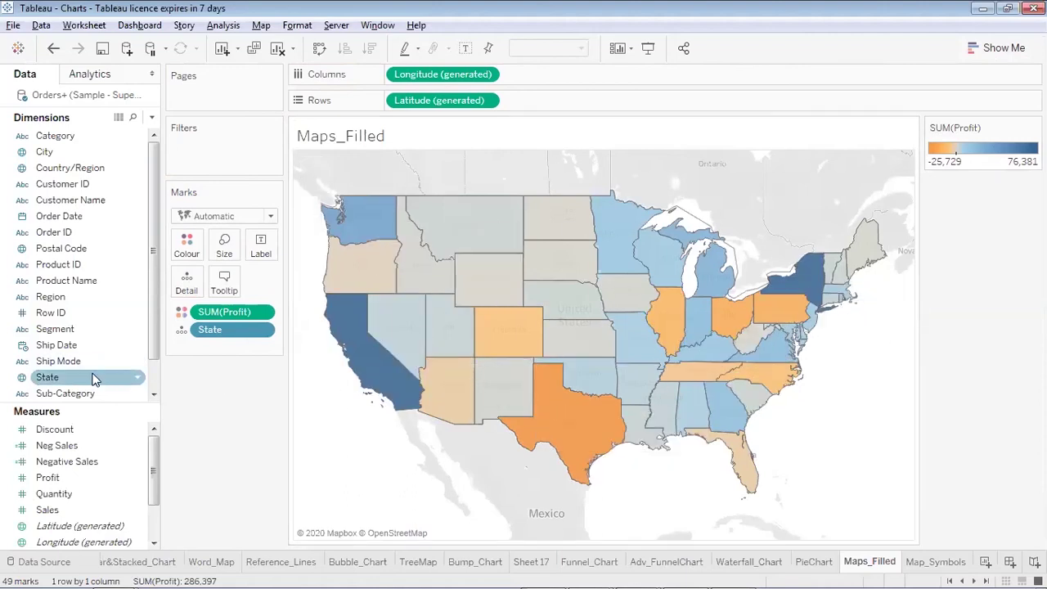
Label every state on the Maps_Filled profit map with its name, e.g. Texas, California, Wyoming.
left_click_drag(92, 379, 261, 248)
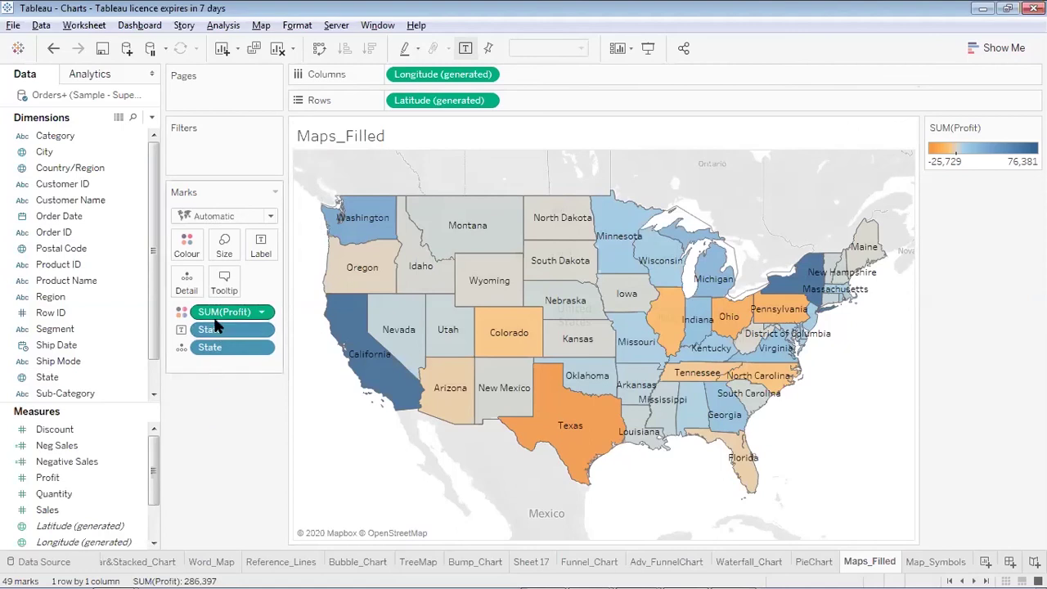
mouse_move(452, 356)
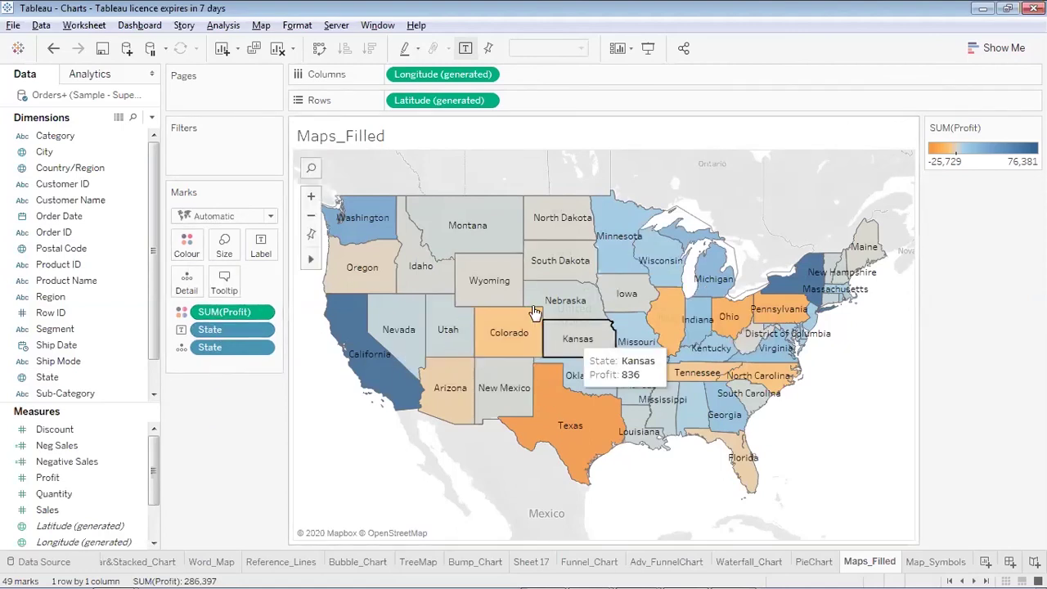
mouse_move(517, 237)
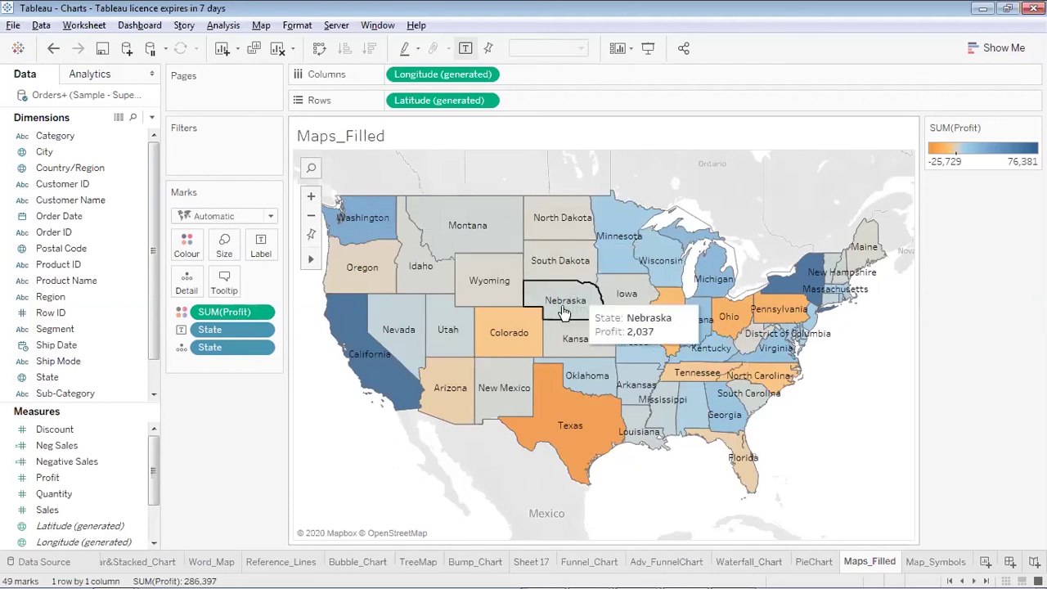
mouse_move(492, 281)
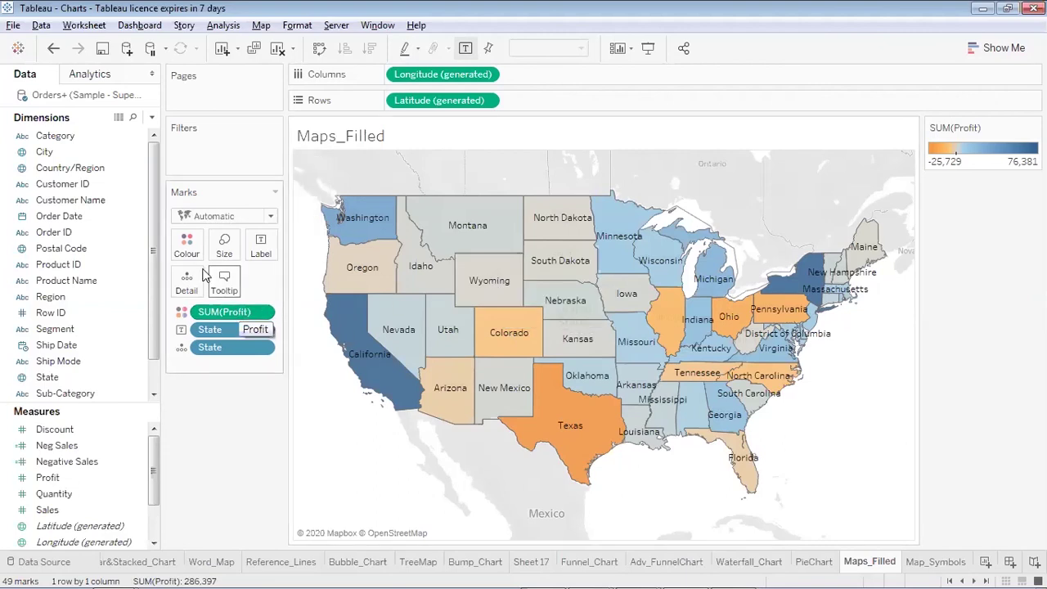
mouse_move(571, 381)
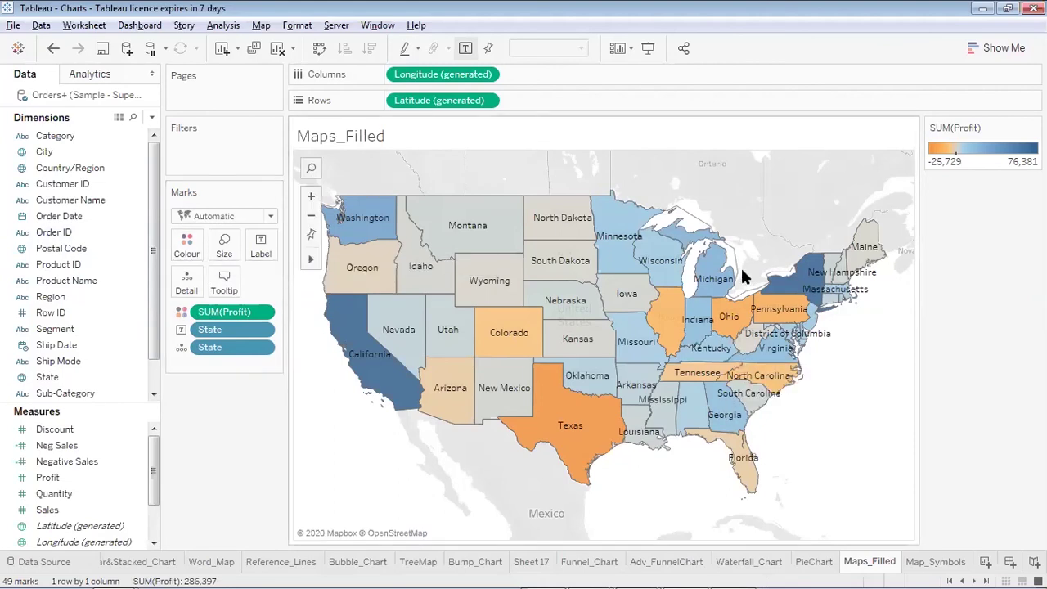
On Map_Symbols, size each state's circle by SUM(Profit), ranging from -25,729 to 76,381.
left_click(939, 568)
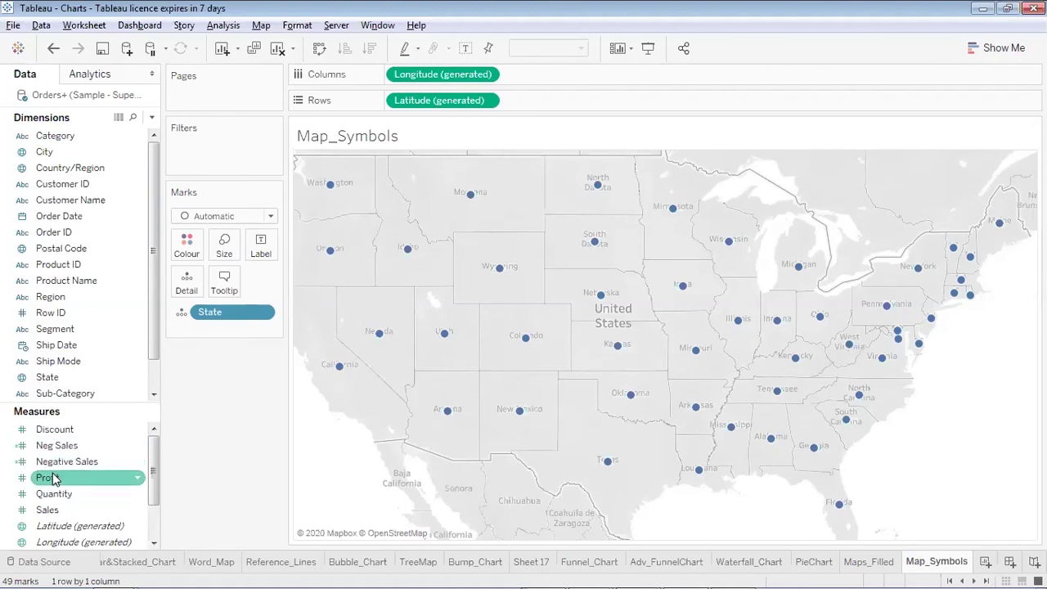
left_click_drag(47, 478, 170, 242)
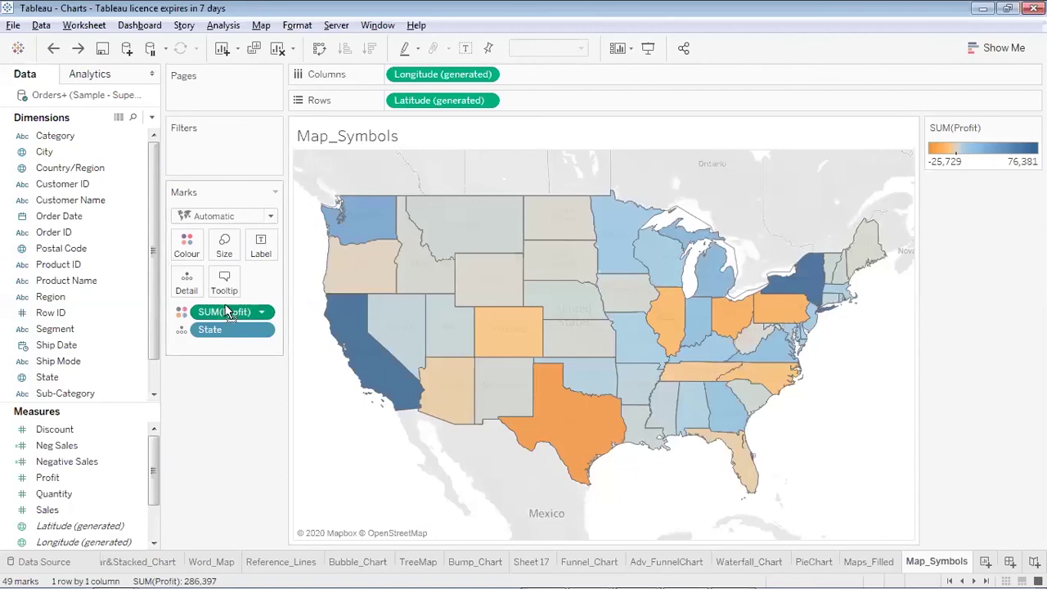
left_click_drag(225, 312, 81, 378)
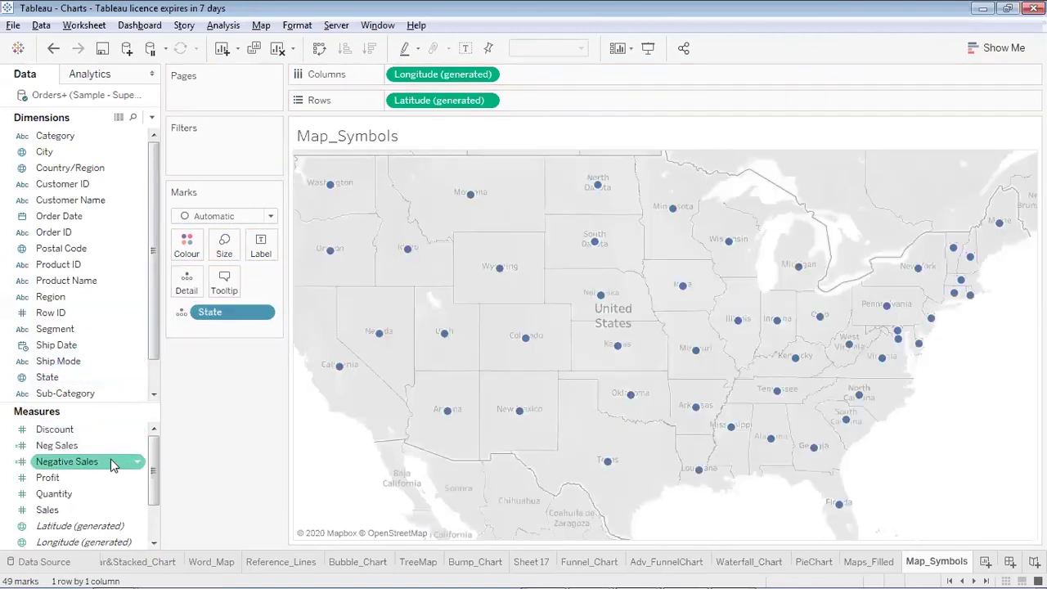
left_click_drag(103, 477, 234, 243)
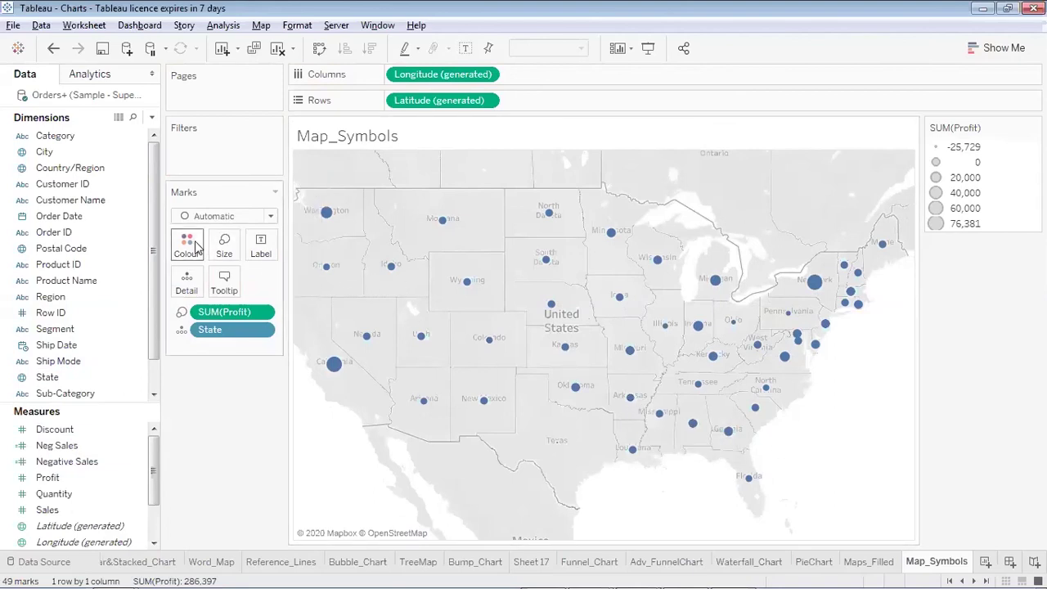
left_click(91, 298)
Colour each profit-sized state circle by State, adding a State colour legend.
left_click_drag(84, 372, 193, 330)
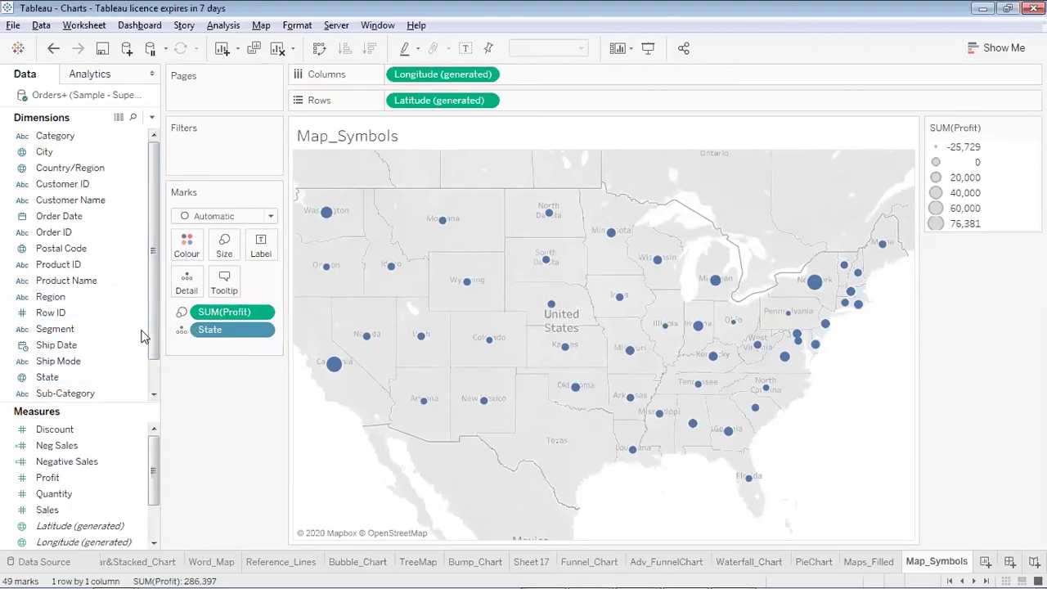
left_click(70, 377)
left_click_drag(69, 377, 187, 244)
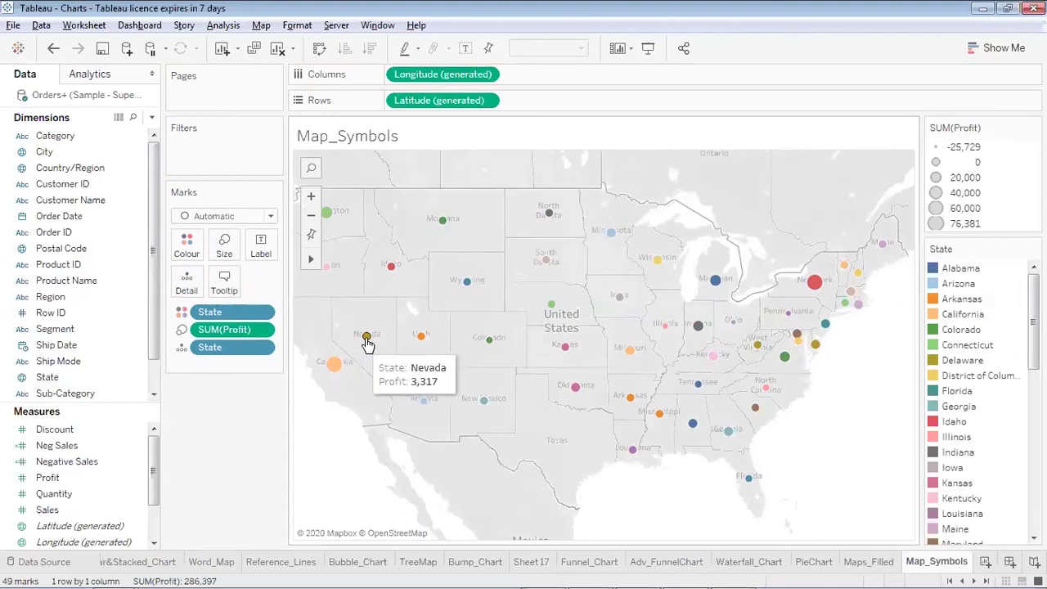
mouse_move(422, 345)
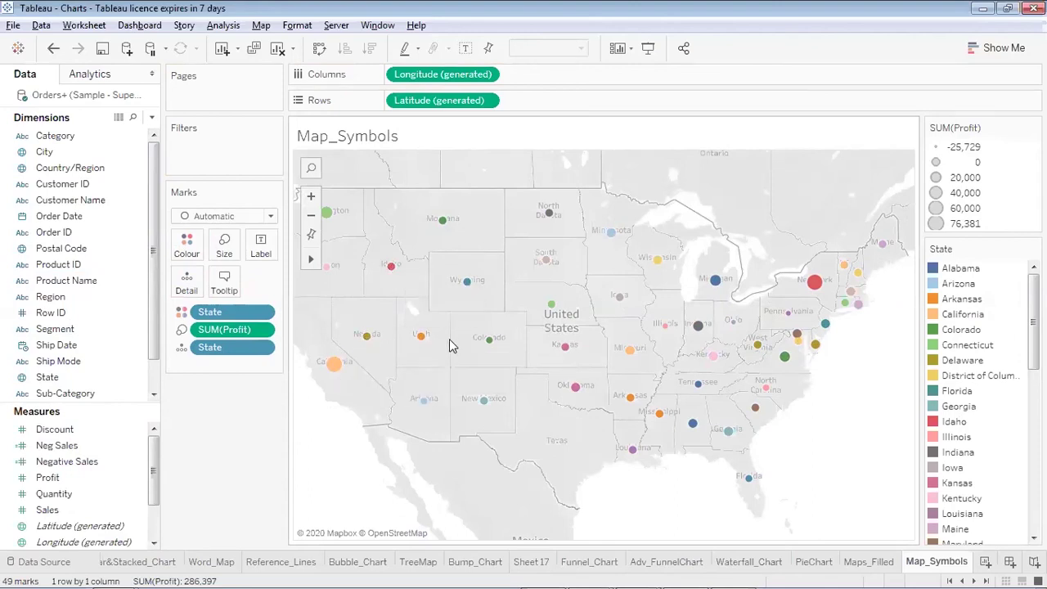
Change the Map_Symbols mark type to Shape.
left_click(274, 217)
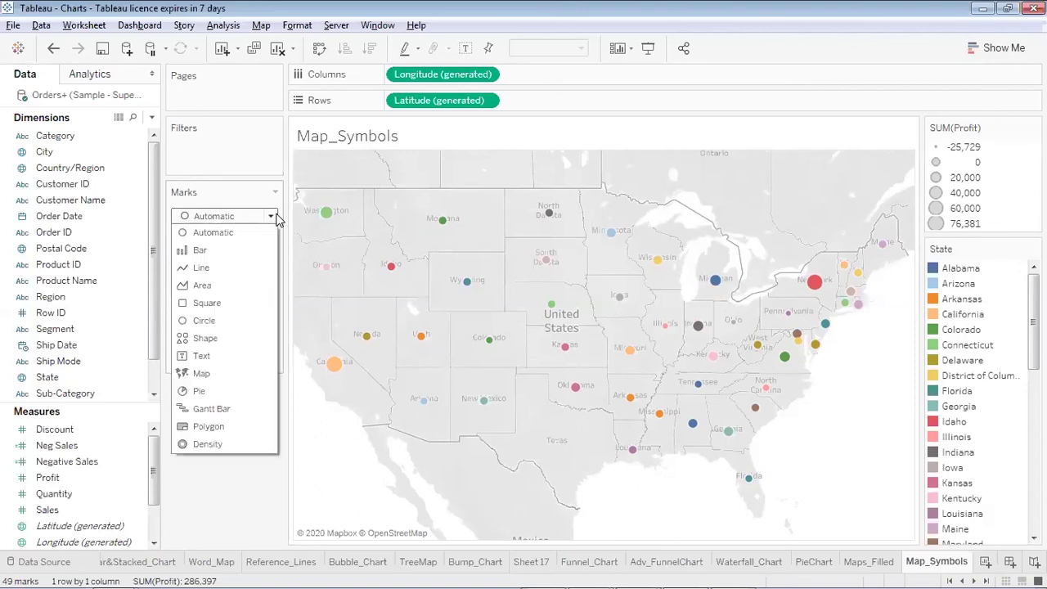
left_click(224, 339)
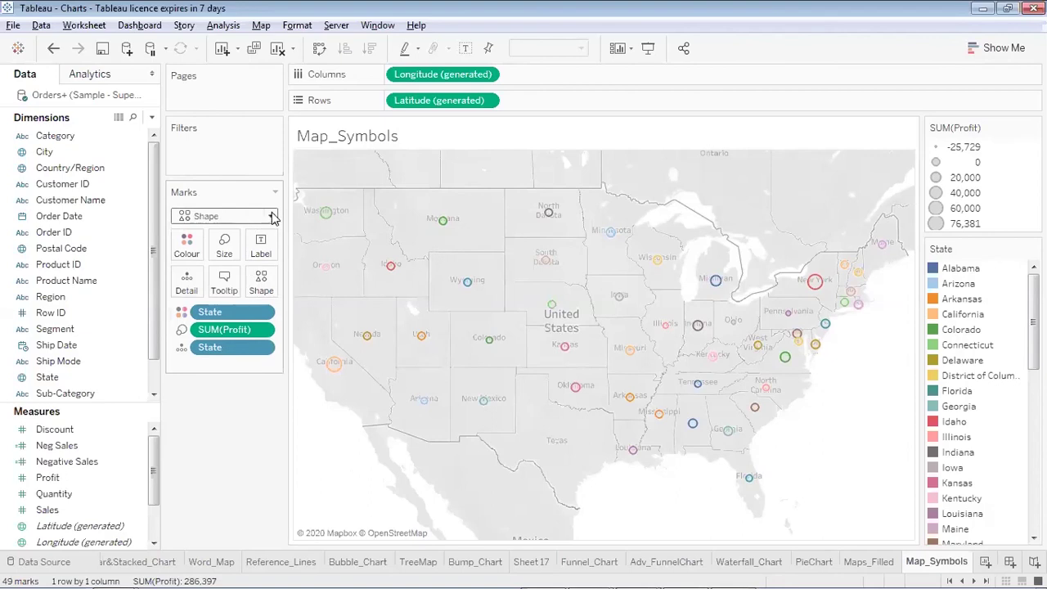
left_click(272, 216)
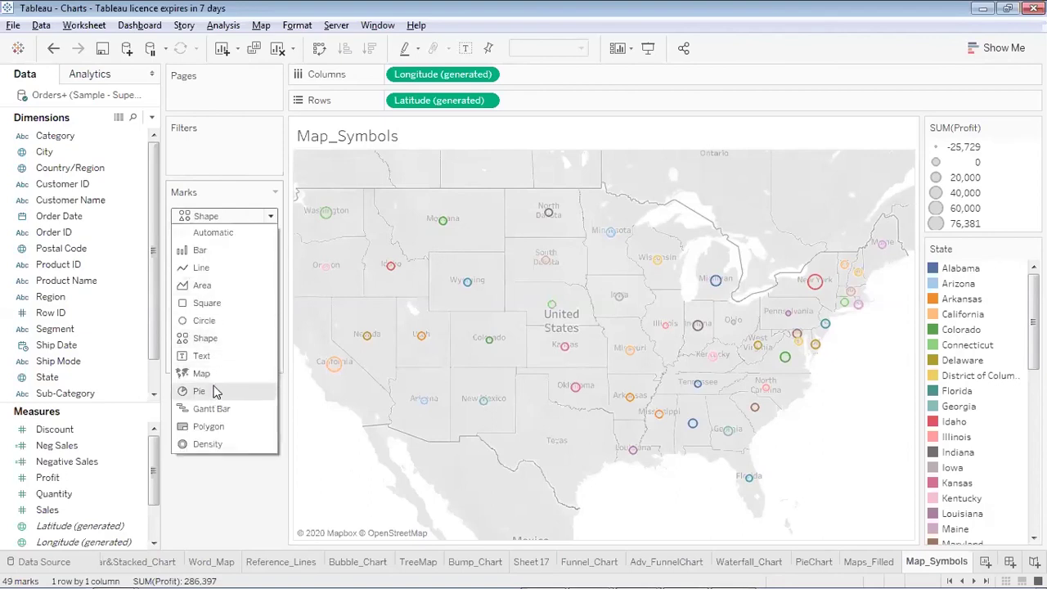
left_click(238, 337)
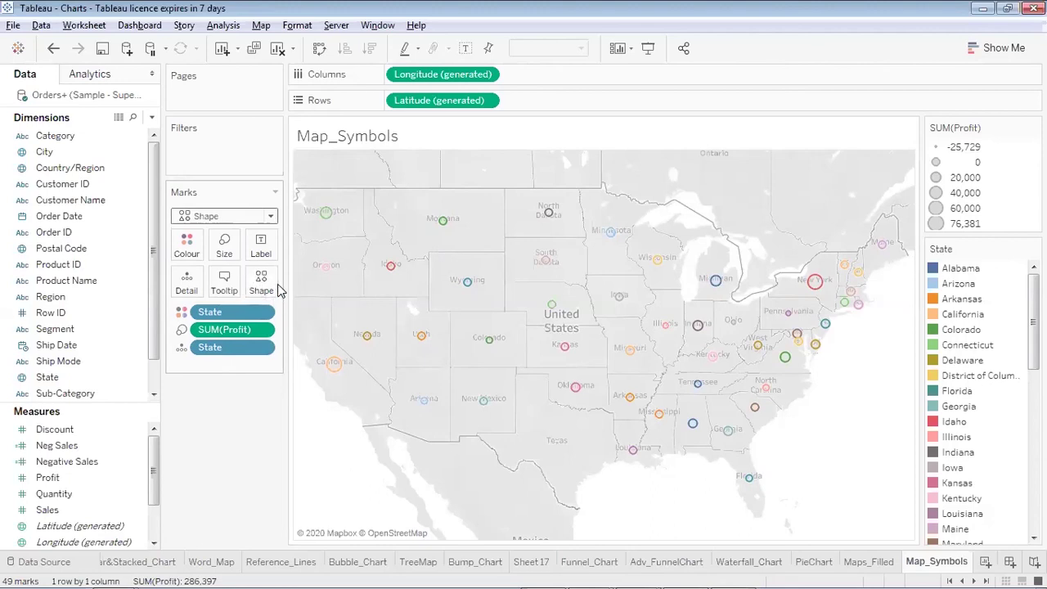
Try plus, asterisk and open diamond shapes for the state marks, settling on diamonds.
left_click(261, 284)
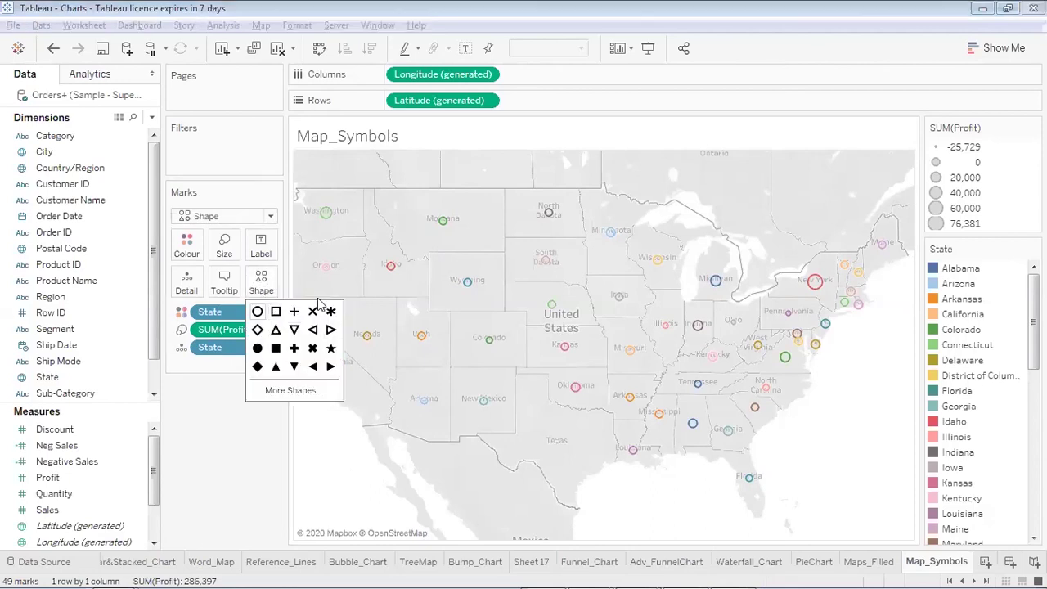
left_click(294, 349)
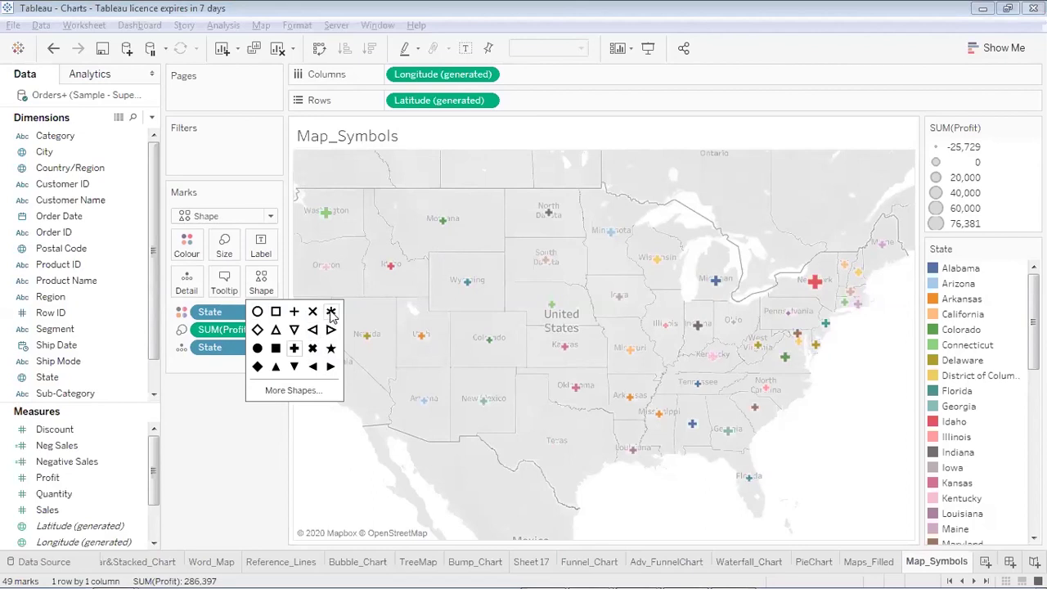
left_click(331, 312)
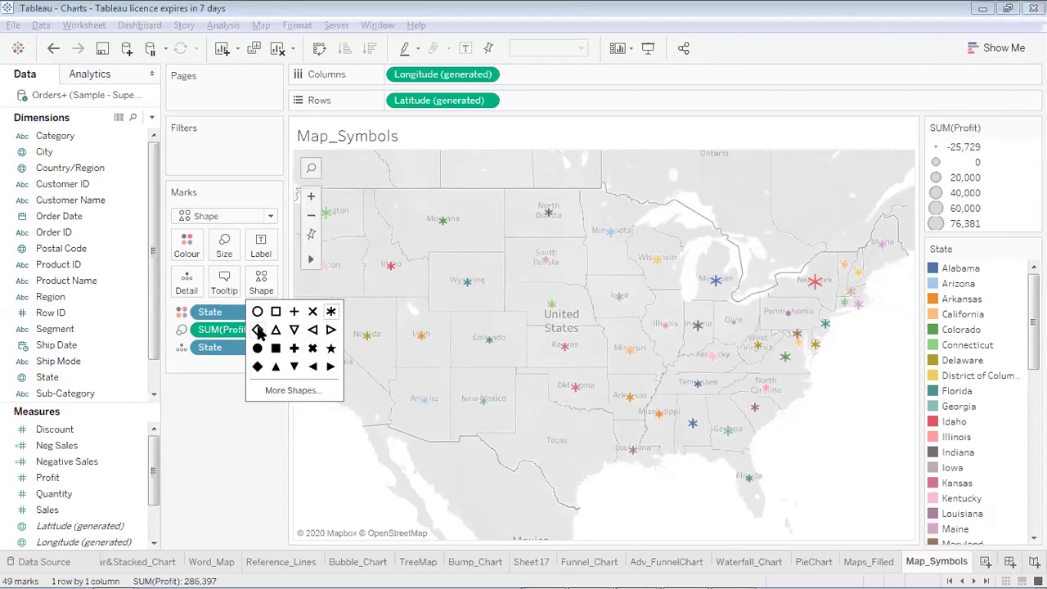
left_click(258, 330)
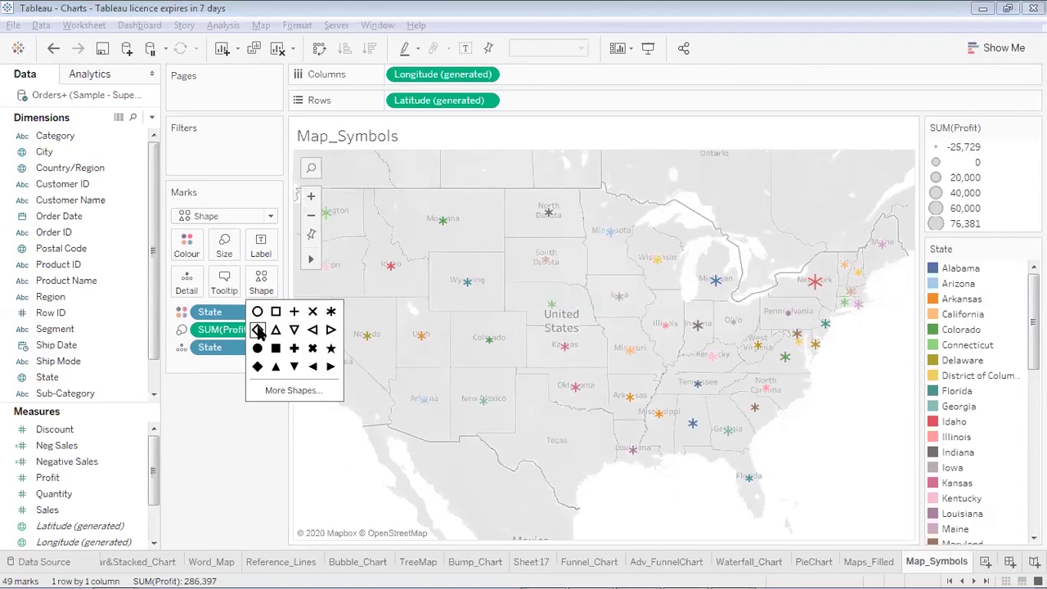
left_click(282, 391)
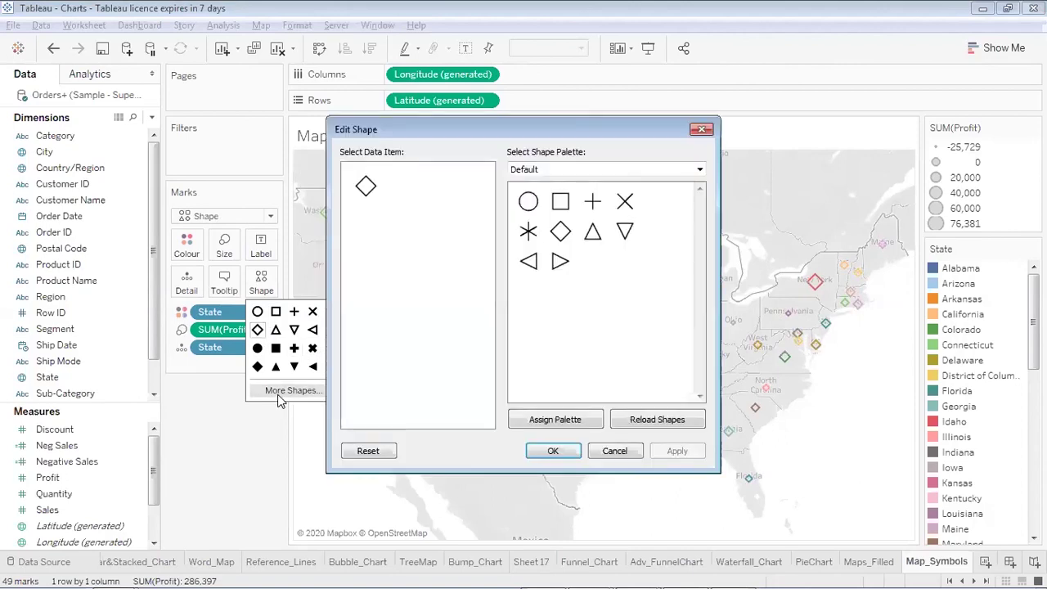
Make the state marks filled stars from the Filled shape palette and apply them.
left_click(700, 170)
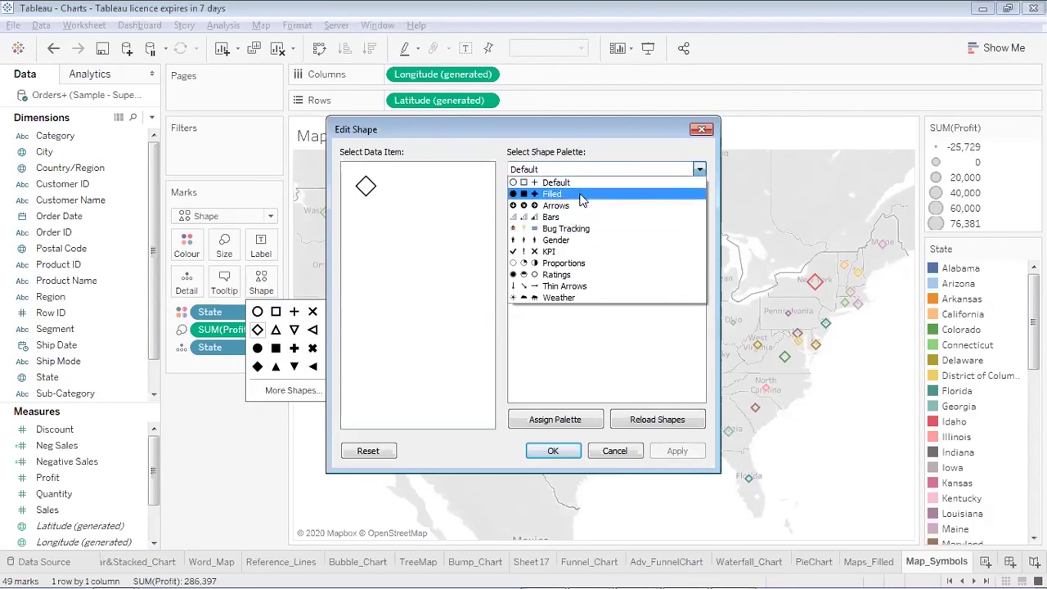
left_click(584, 194)
left_click(533, 233)
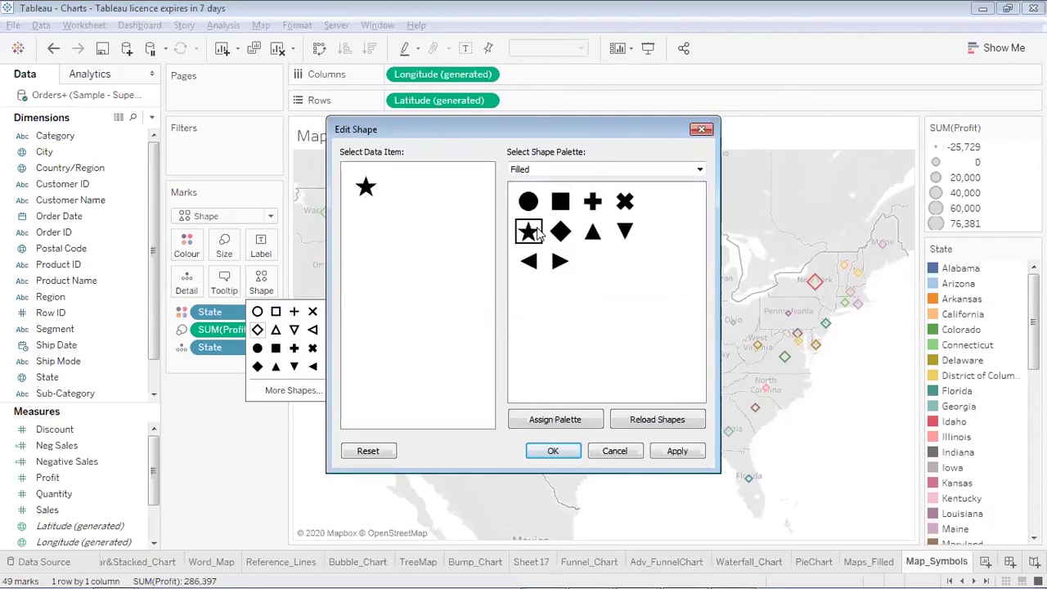
left_click(674, 451)
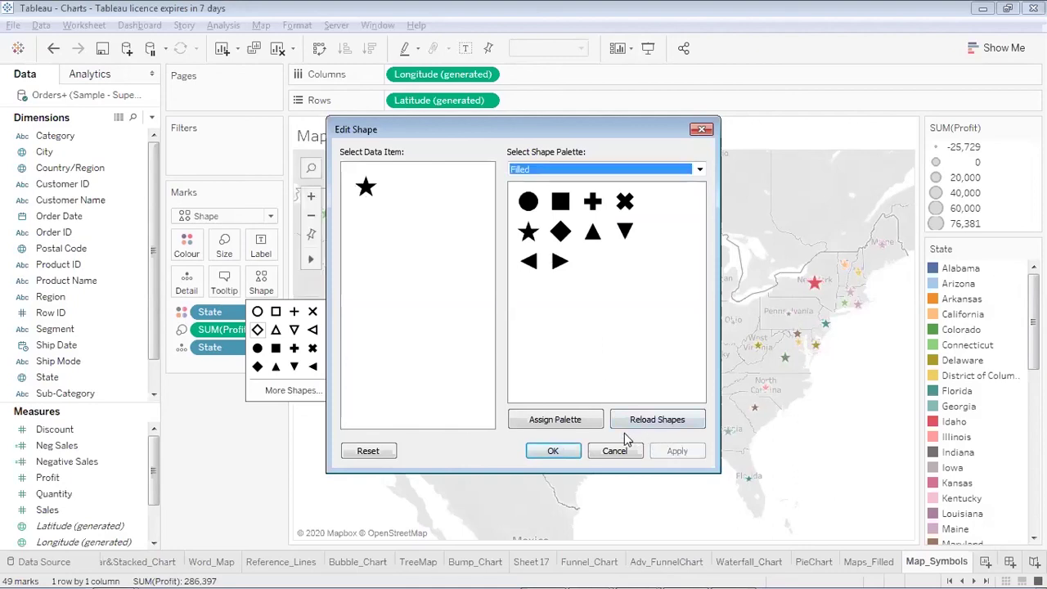
left_click(564, 451)
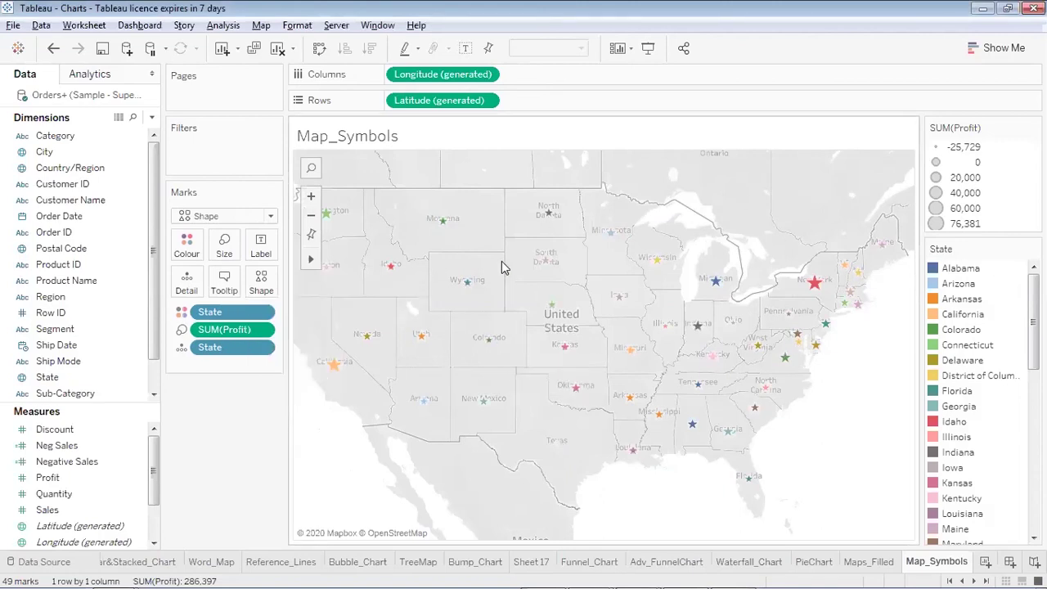
Enlarge the star marks with the size slider, then reduce them slightly.
left_click(229, 255)
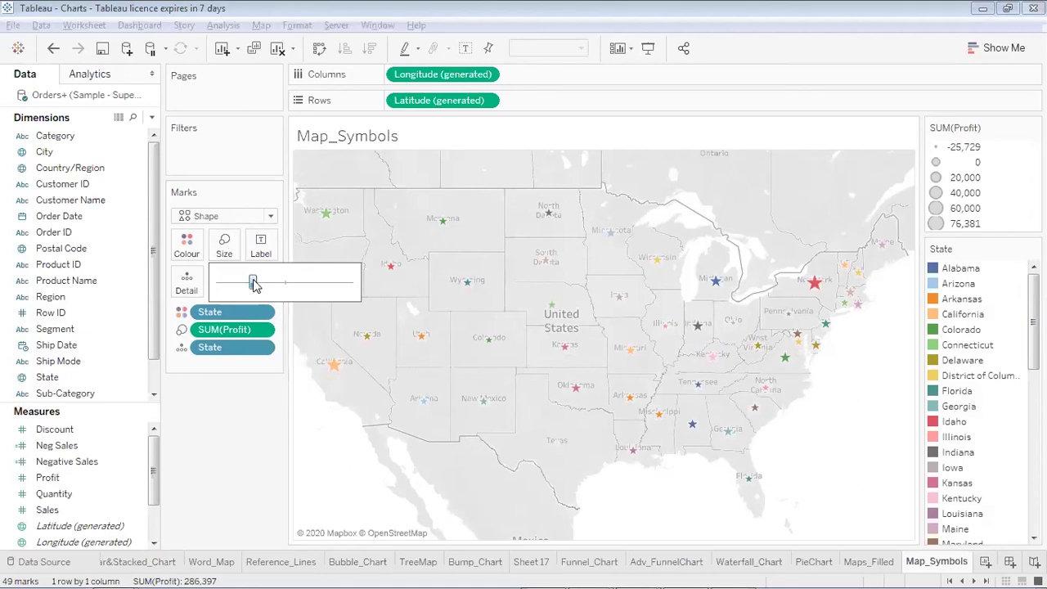
left_click_drag(252, 282, 275, 285)
left_click(331, 428)
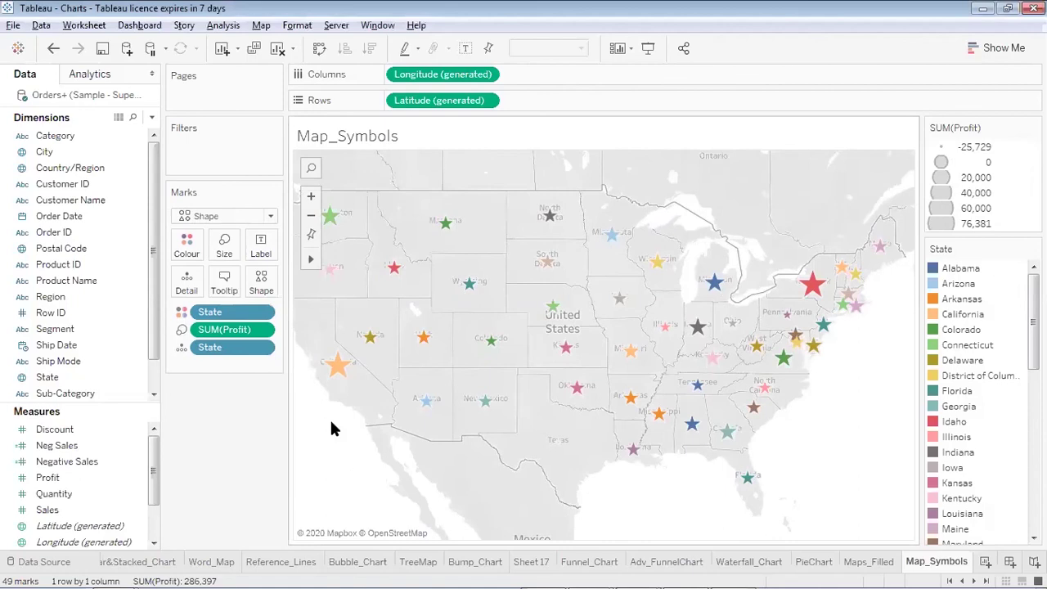